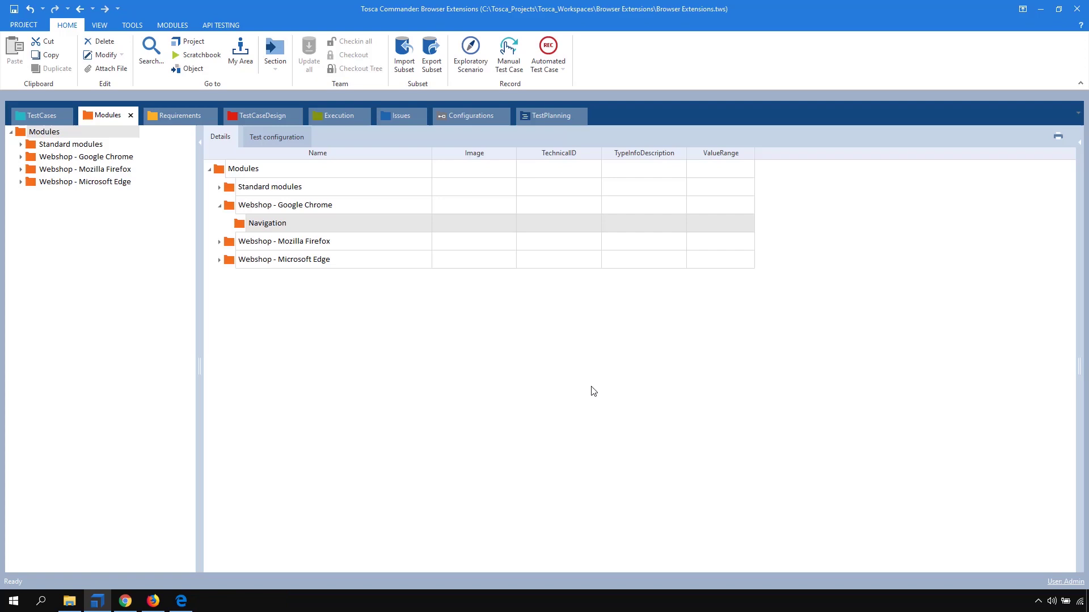
- Start an application scan from the Navigation folder under Webshop - Google Chrome, choosing the Chrome window with Demo Web Shop
right_click(240, 225)
mouse_move(303, 284)
click(433, 294)
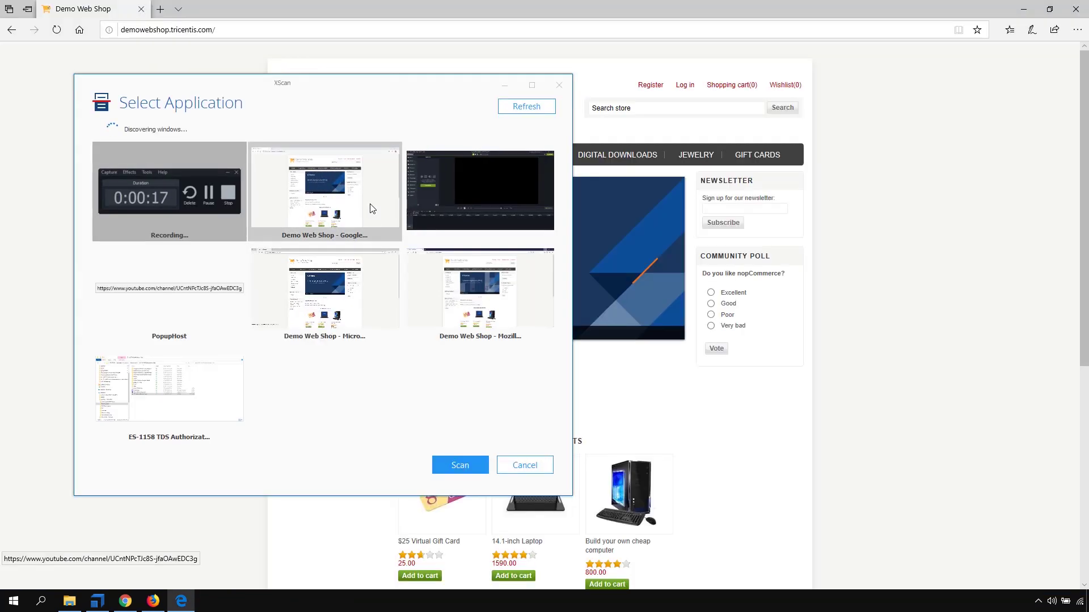
double_click(370, 209)
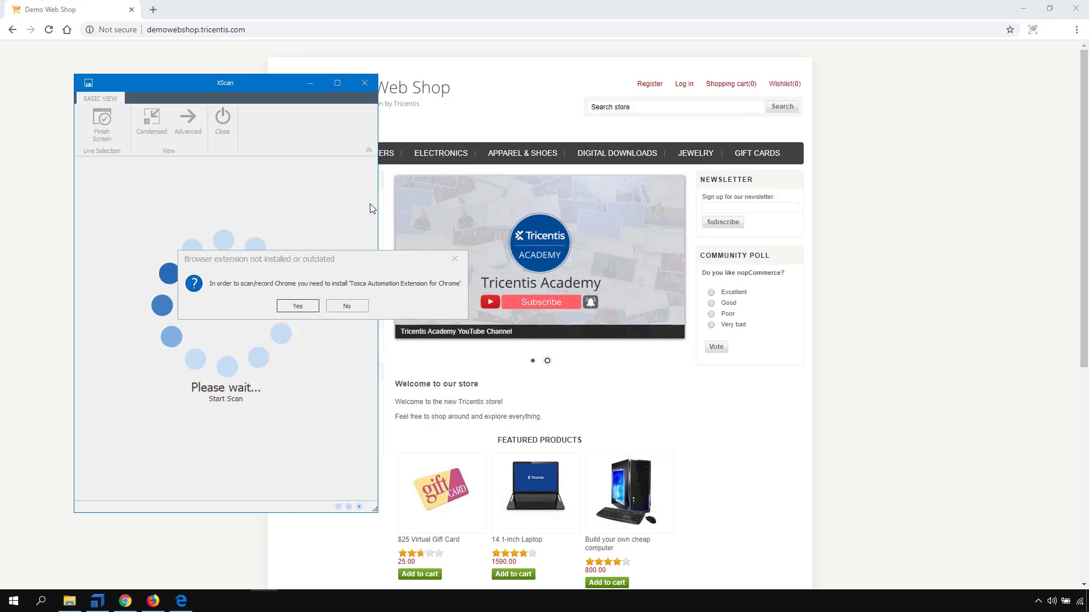
- Accept the extension installation request and add Tosca Automation Extension for Chrome from the Chrome Web Store
click(305, 308)
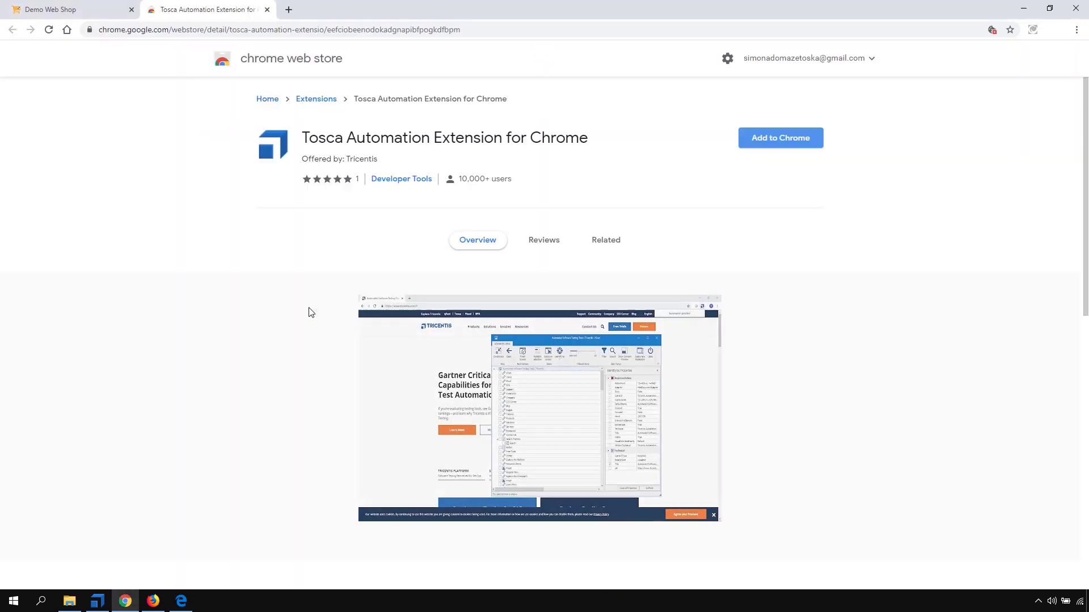
click(771, 144)
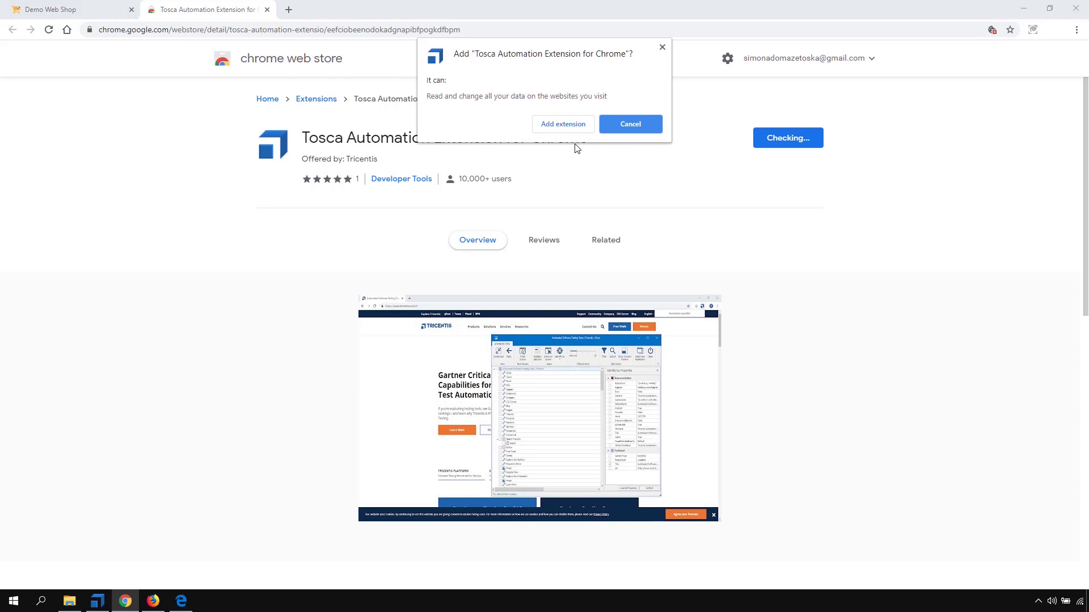
click(570, 128)
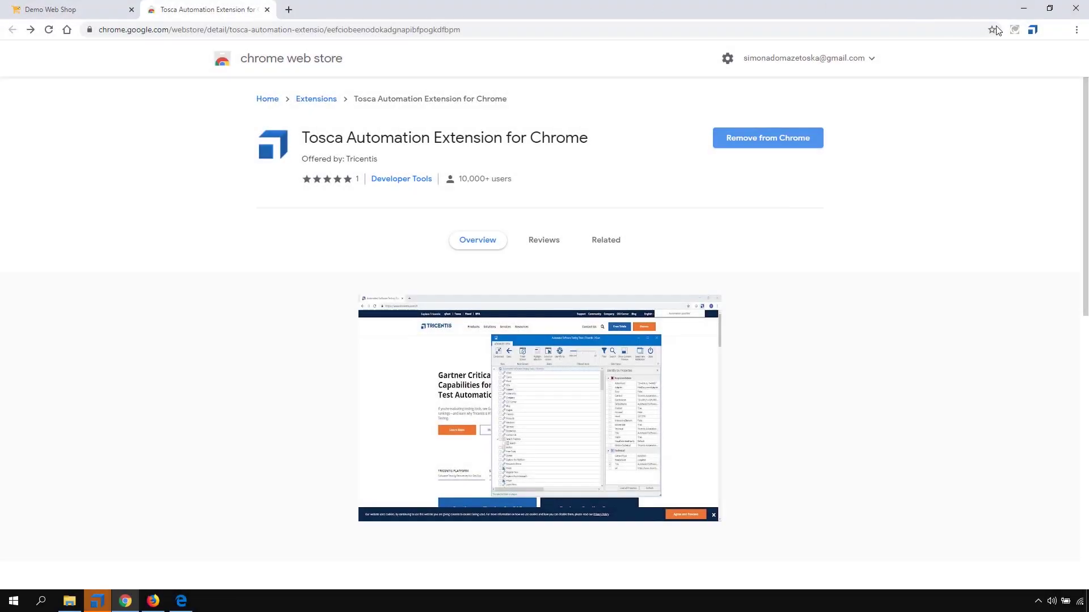
- Enable access to file URLs for the Tosca Automation Extension in Chrome's extension settings
right_click(1032, 29)
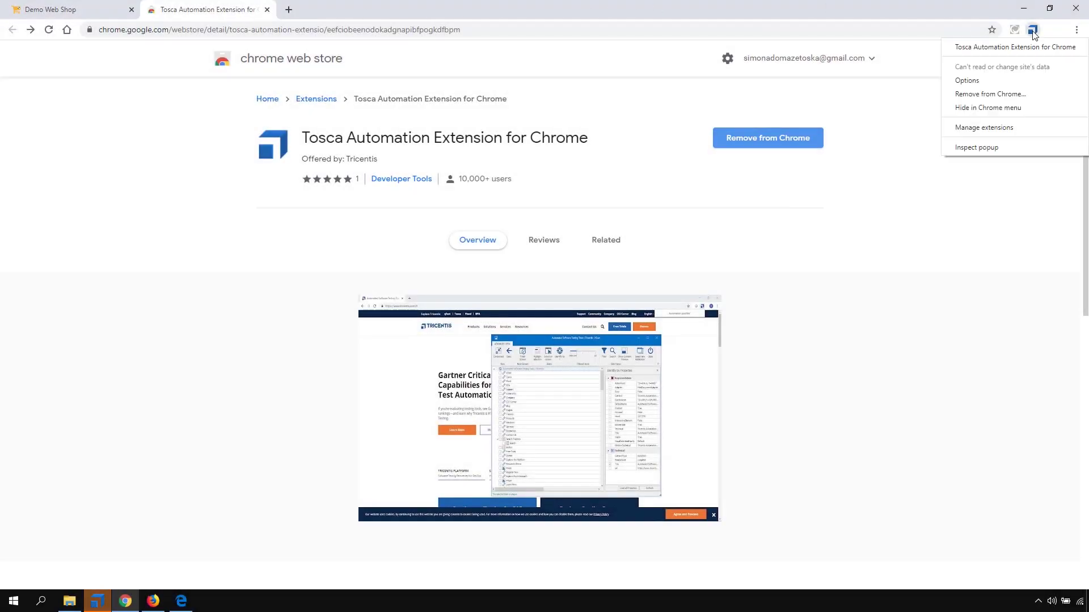
click(1031, 128)
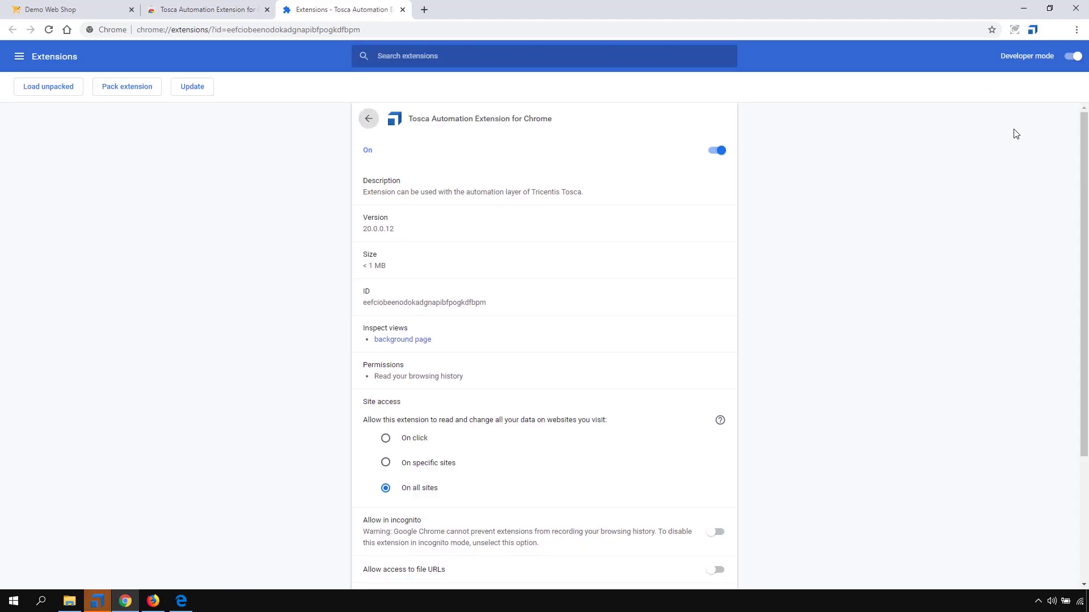
scroll(792, 414, down, 3)
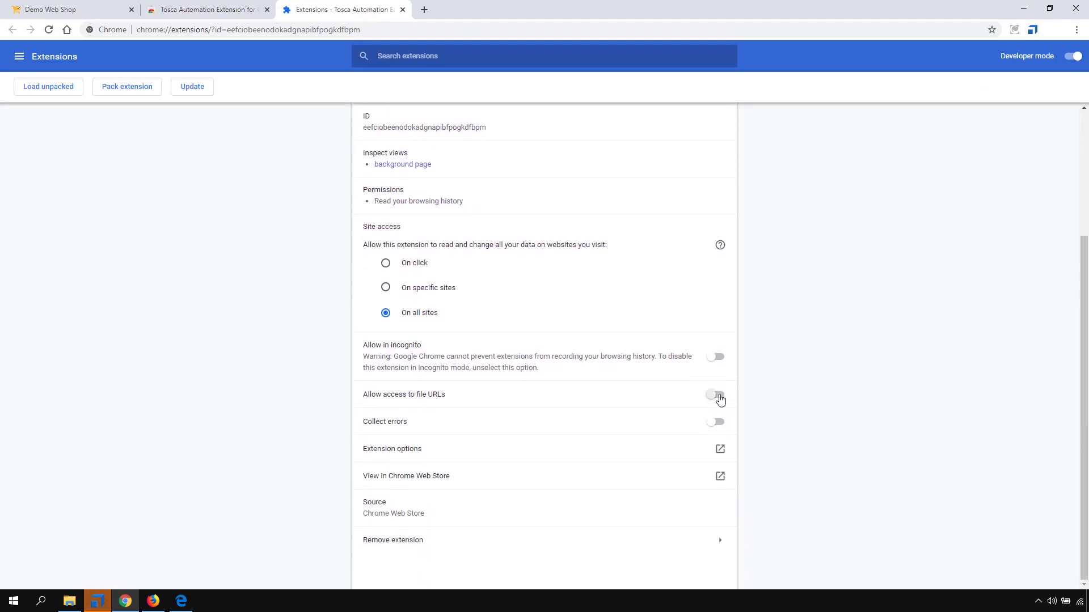
click(718, 395)
- Check the Tosca extension's status in Chrome and close the extension settings and web store pages
click(1033, 29)
click(403, 10)
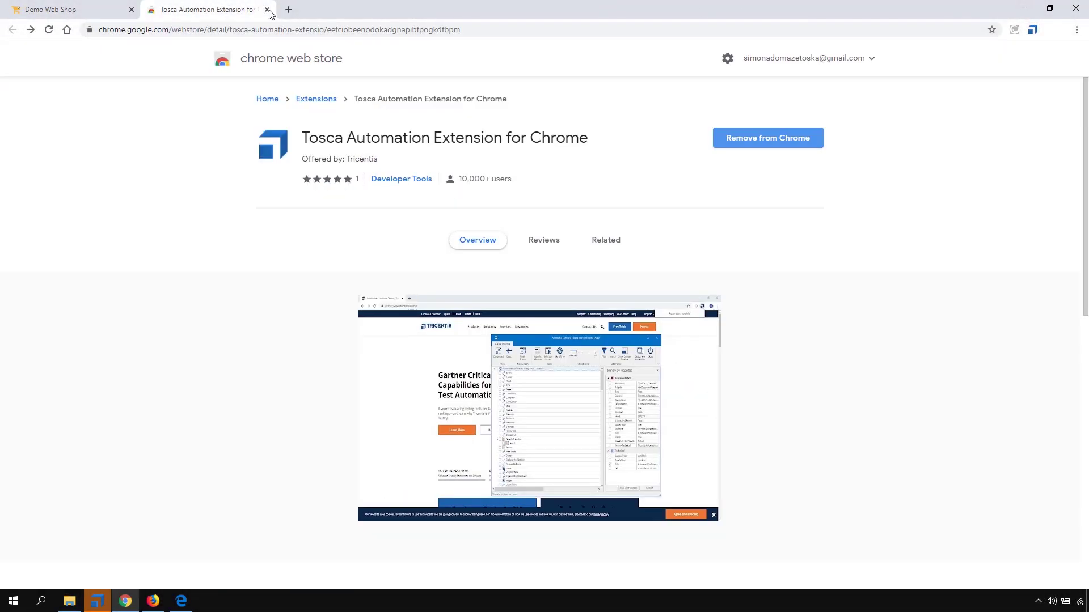
click(267, 9)
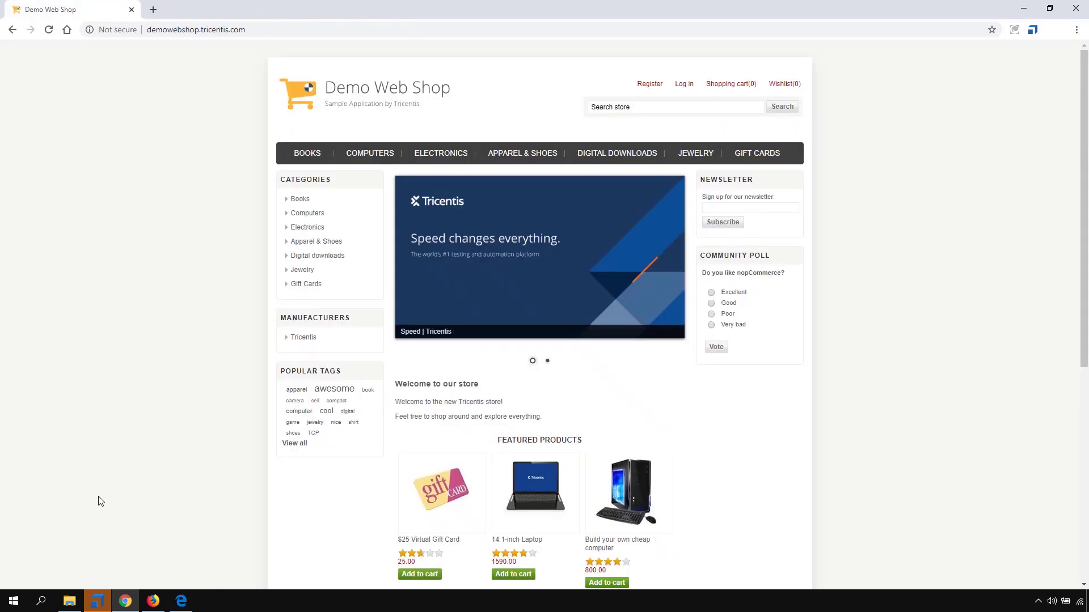
- Switch back to Tosca Commander and scan Chrome's Demo Web Shop from the Navigation folder under Webshop - Google Chrome
click(97, 601)
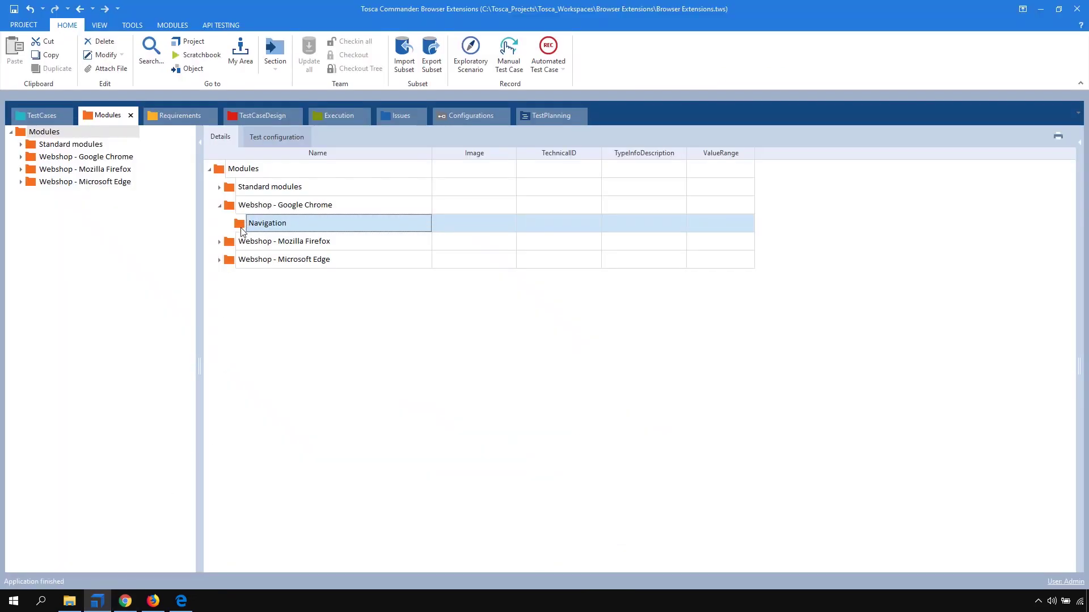
right_click(241, 227)
mouse_move(272, 292)
click(434, 294)
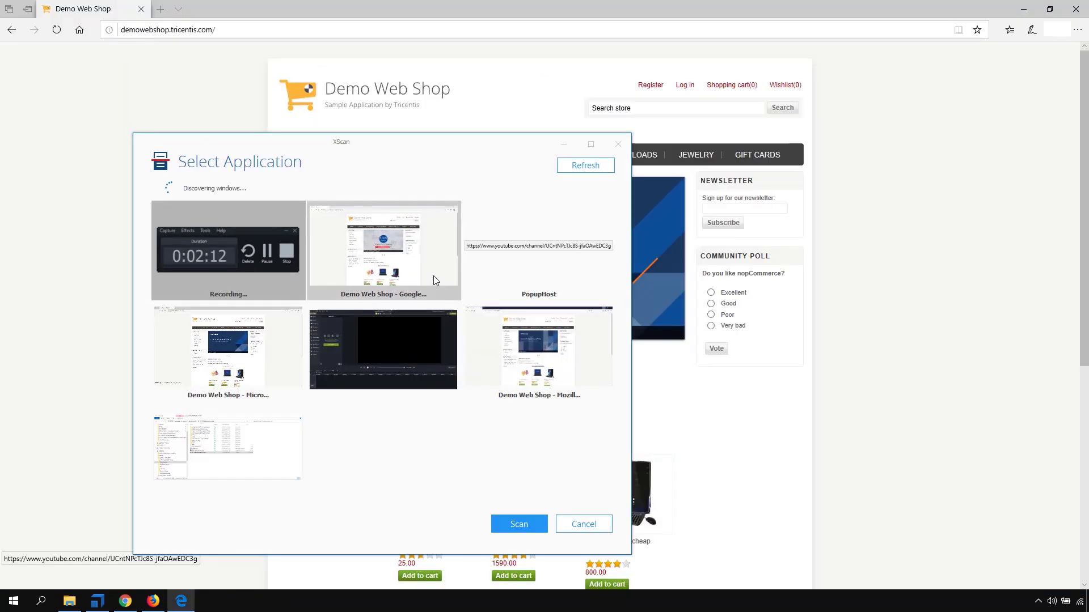
double_click(434, 278)
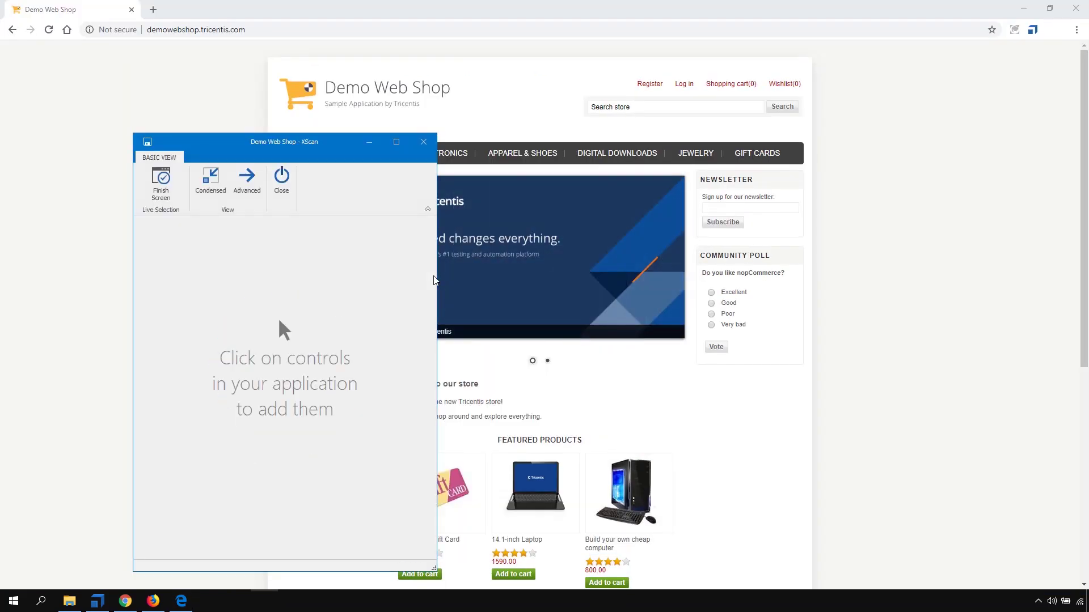
- Add the Register, Log in, NewsletterEmail and Subscribe controls to the scan and rename the module "Register and L"
click(650, 84)
click(684, 84)
click(726, 208)
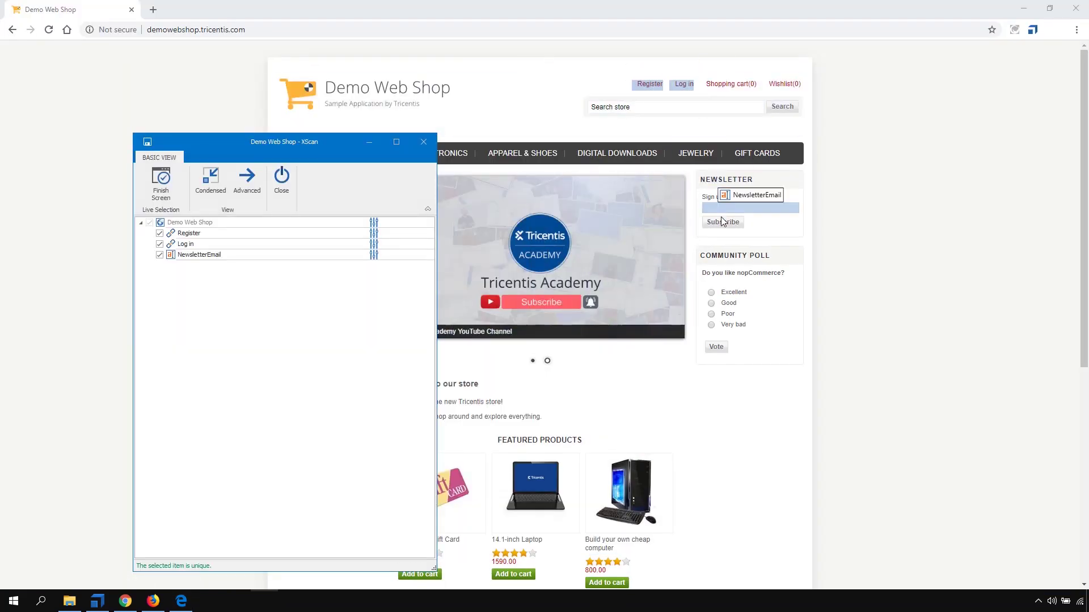
click(723, 222)
click(225, 223)
text(Register and L)
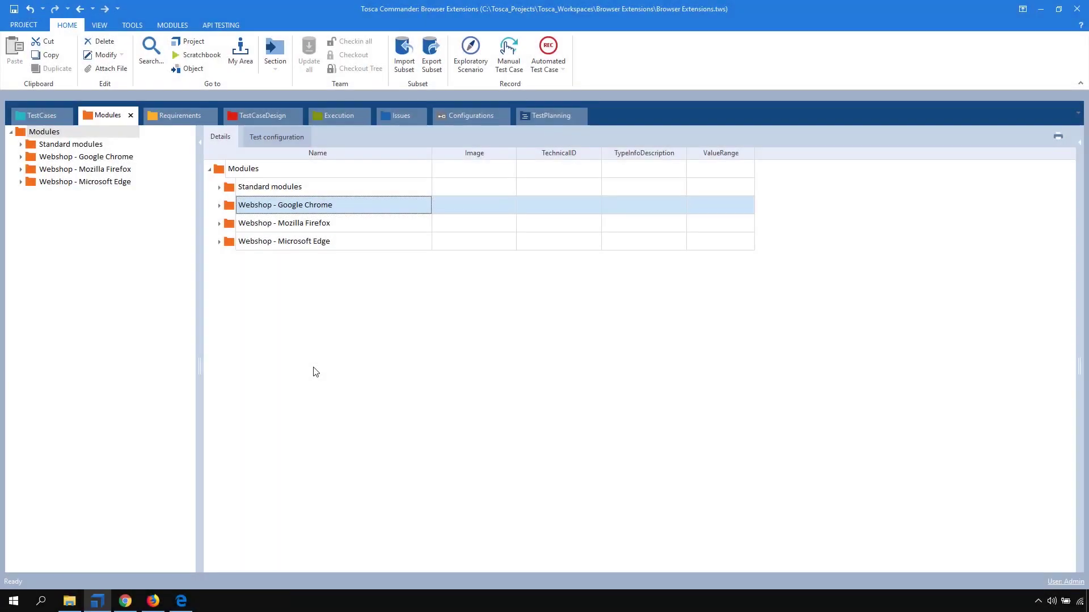
- Start an application scan from the Navigation folder under Webshop - Mozilla Firefox, choosing the Firefox window with Demo Web Shop
click(220, 225)
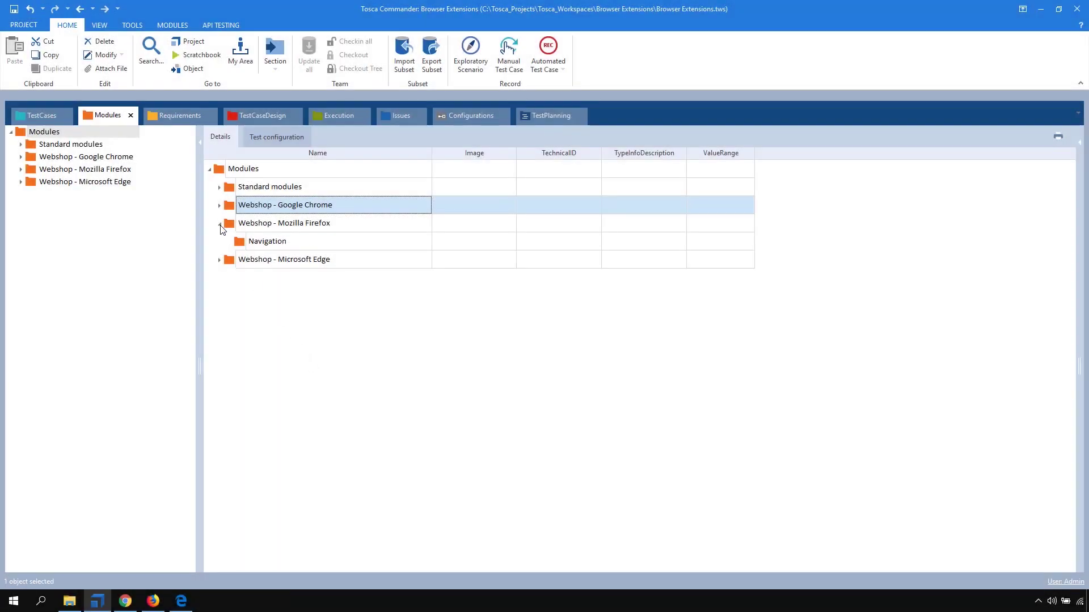
right_click(241, 248)
mouse_move(287, 304)
click(437, 305)
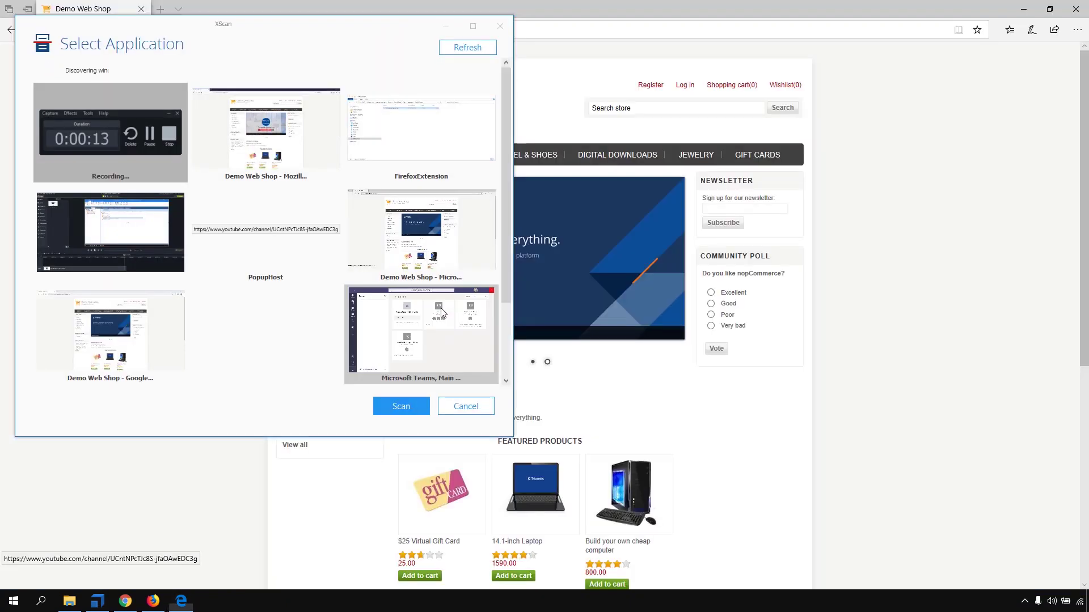
double_click(313, 161)
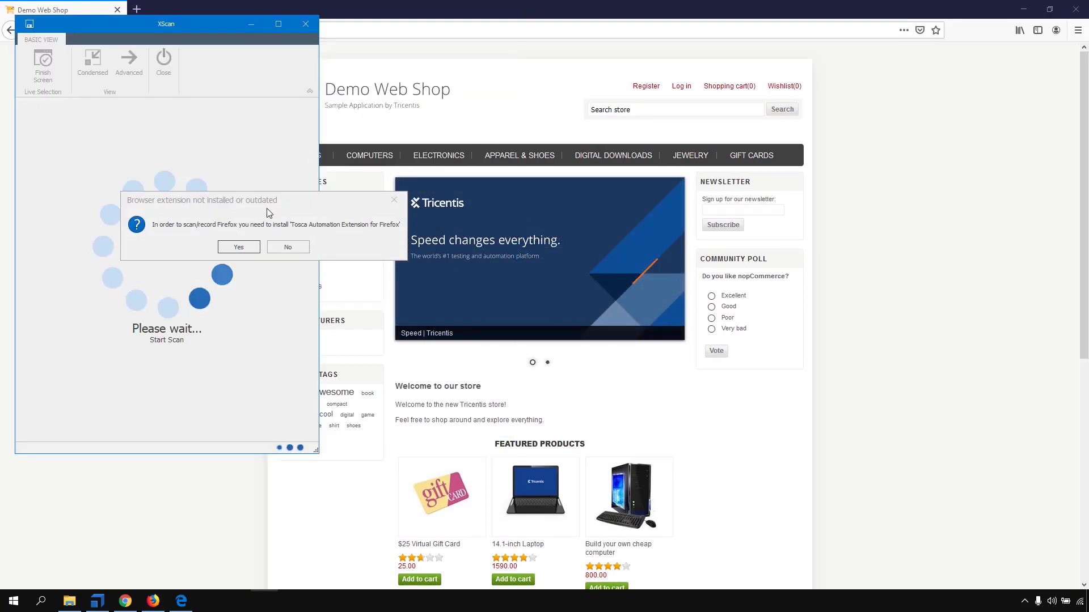
- Accept the extension installation request, add Tosca Automation Extension for Firefox, and return to the Demo Web Shop page
click(247, 245)
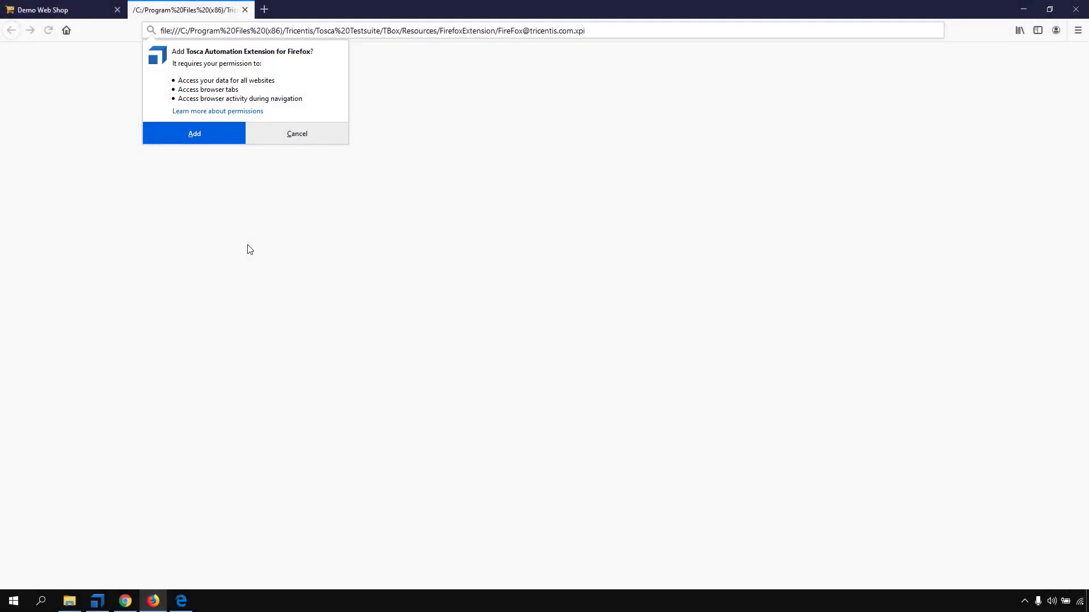
click(224, 140)
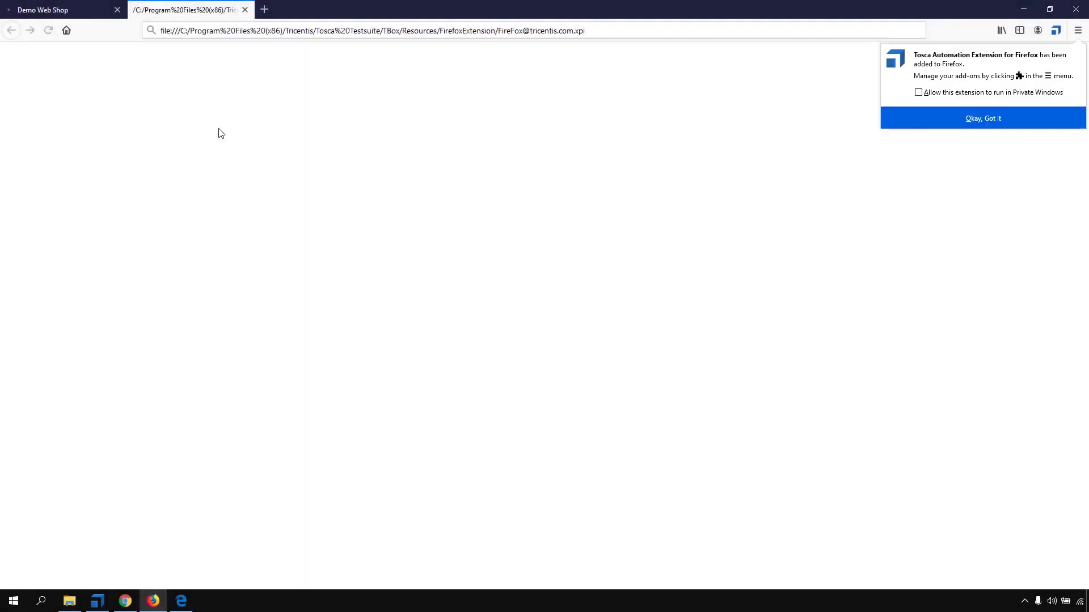
key(ctrl+Tab)
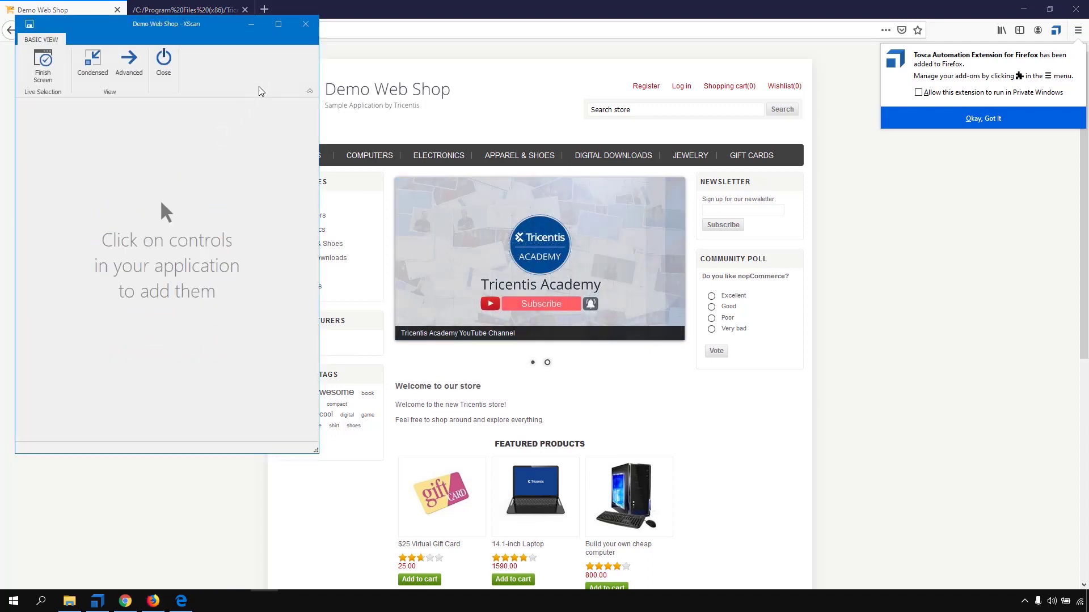
- Close the scan window and the extension notice, and check the Tosca extension's status in Firefox
click(306, 24)
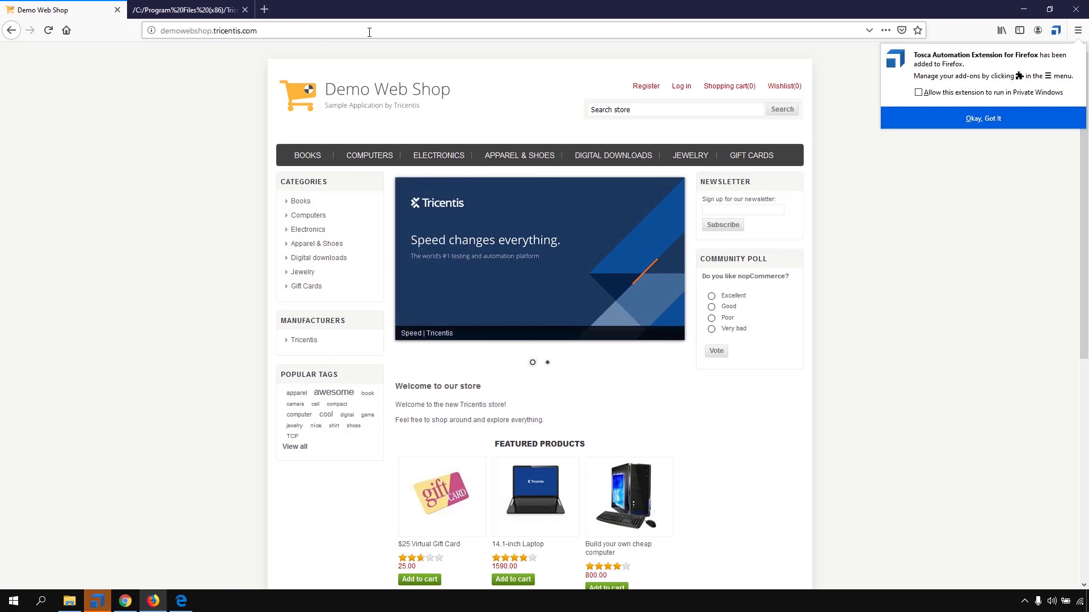
click(968, 120)
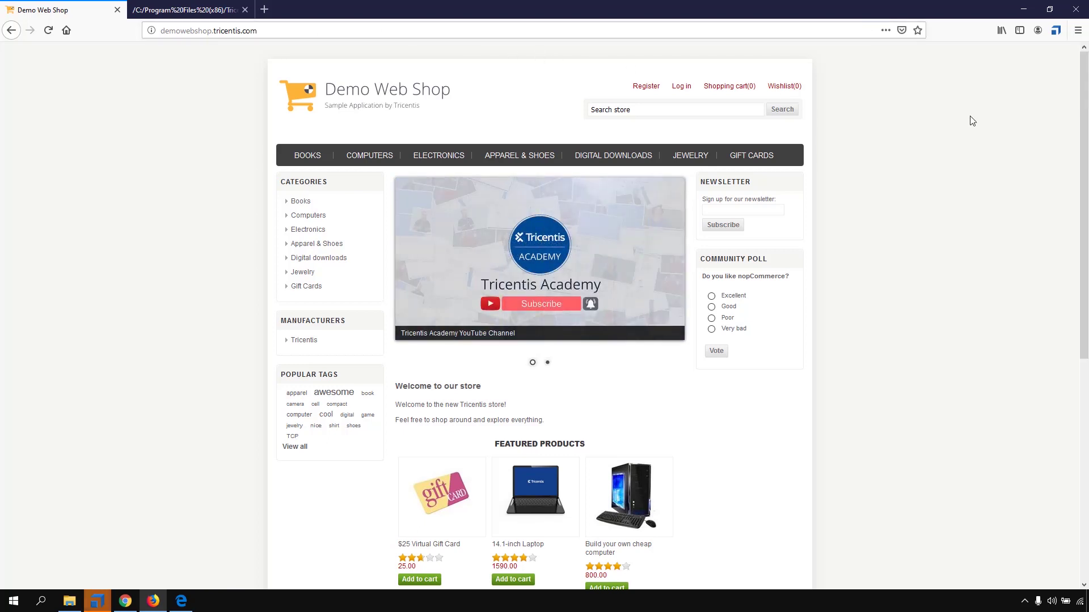
click(1055, 31)
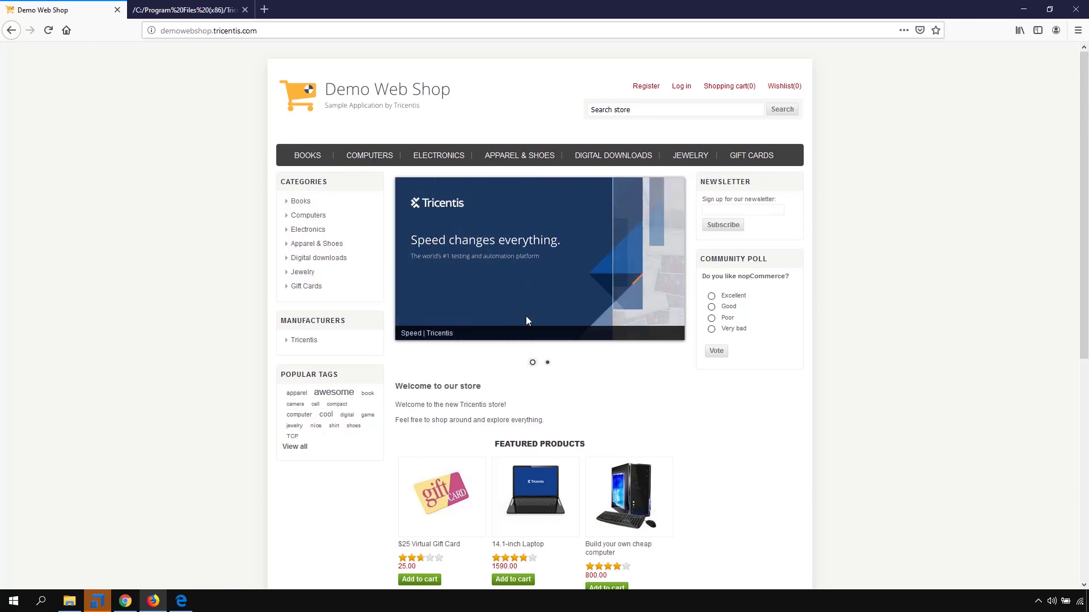
- Switch to File Explorer and open C:\Program Files (x86)\Tricentis\Tosca Testsuite\TBox\Resources\FirefoxExtension
click(70, 602)
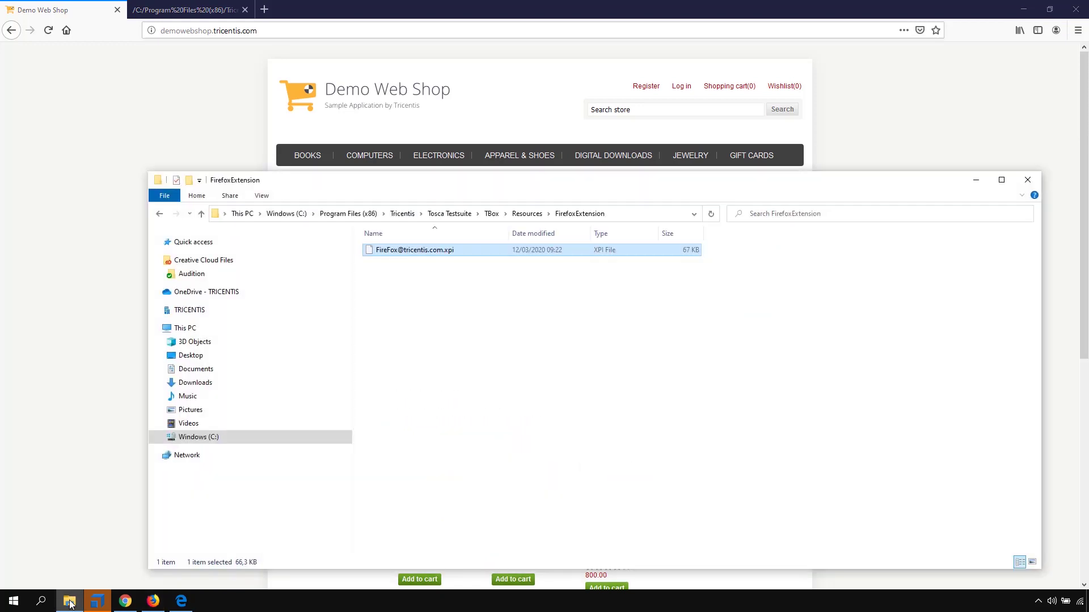
click(221, 437)
double_click(407, 338)
scroll(412, 419, down, 1)
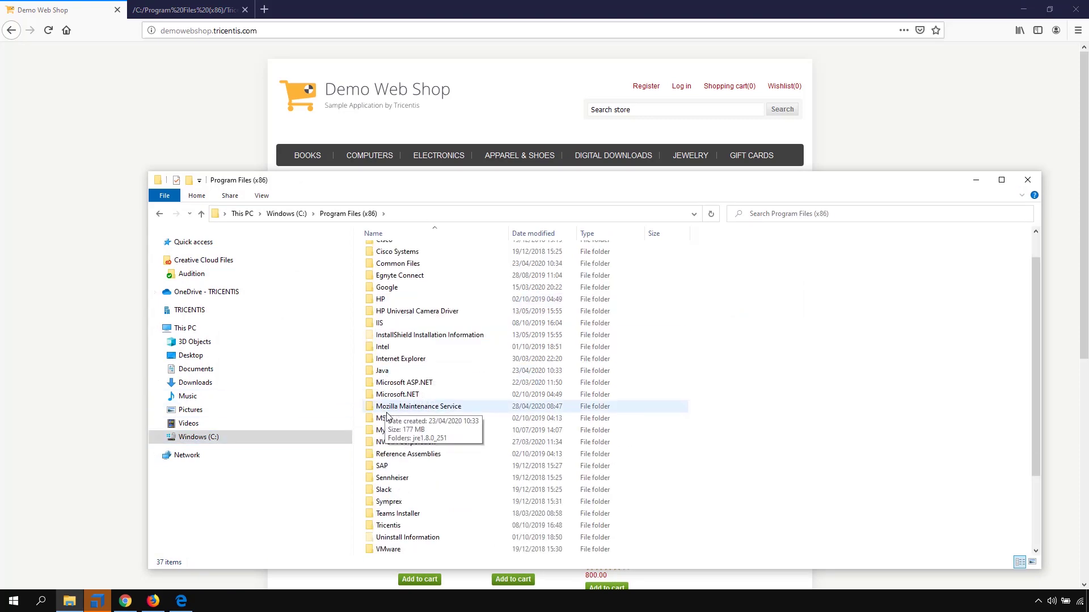
double_click(405, 525)
double_click(428, 286)
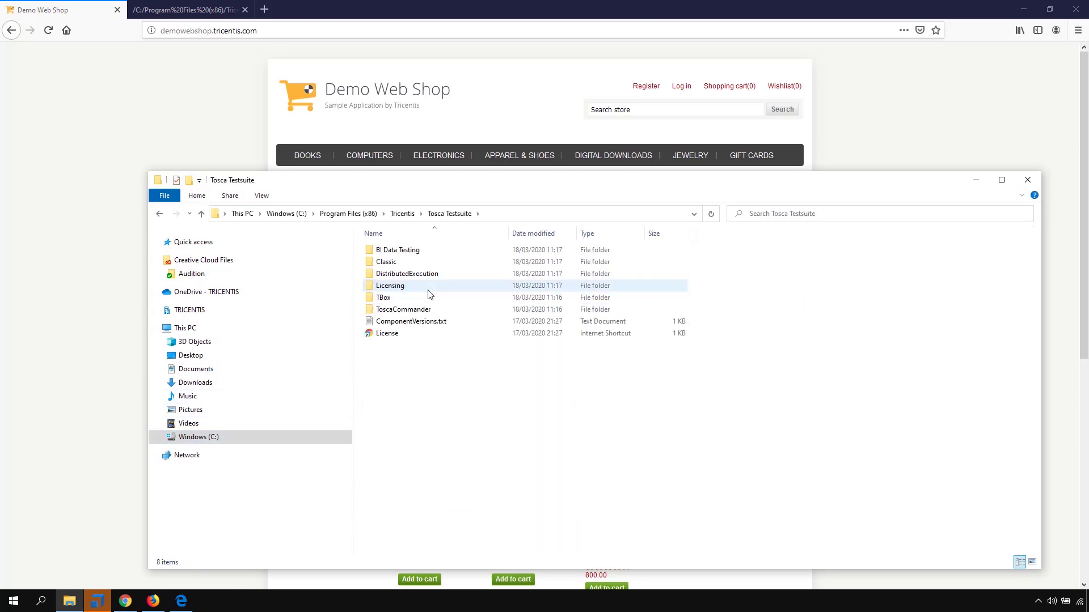
double_click(428, 288)
double_click(423, 512)
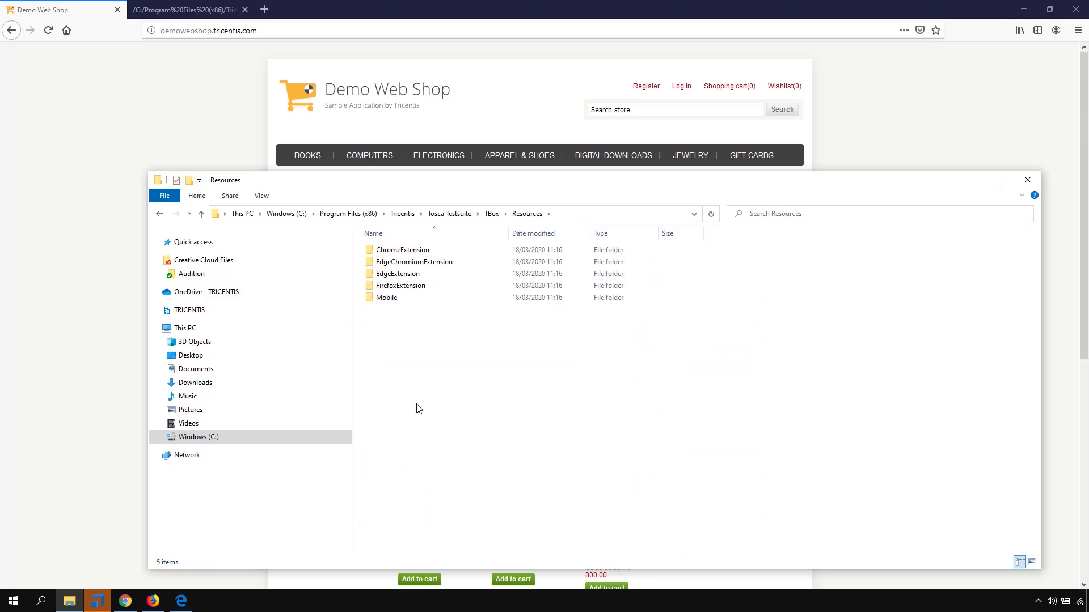
double_click(423, 285)
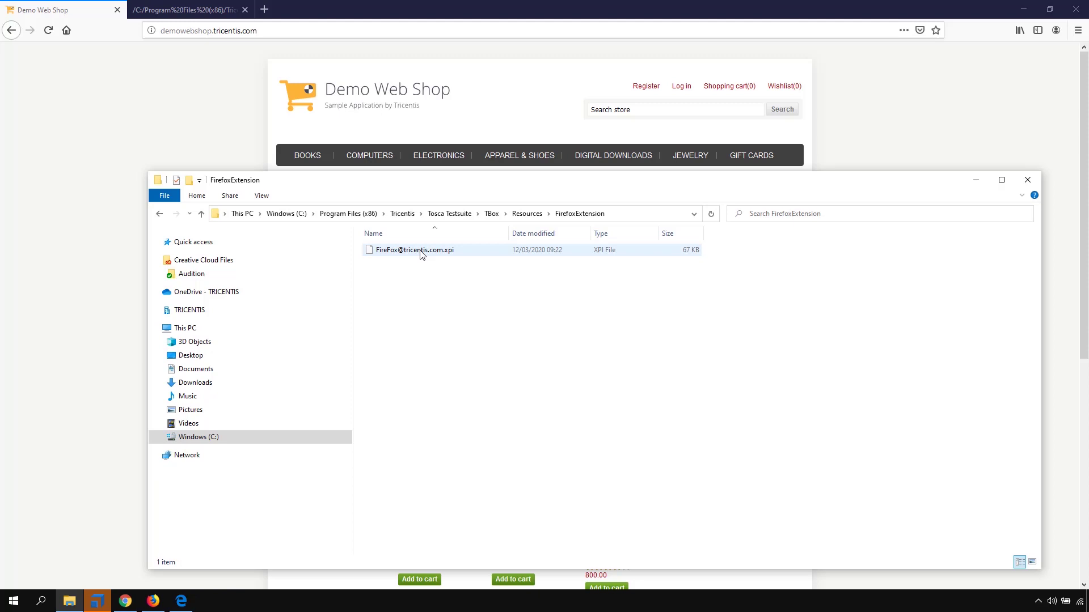
click(422, 256)
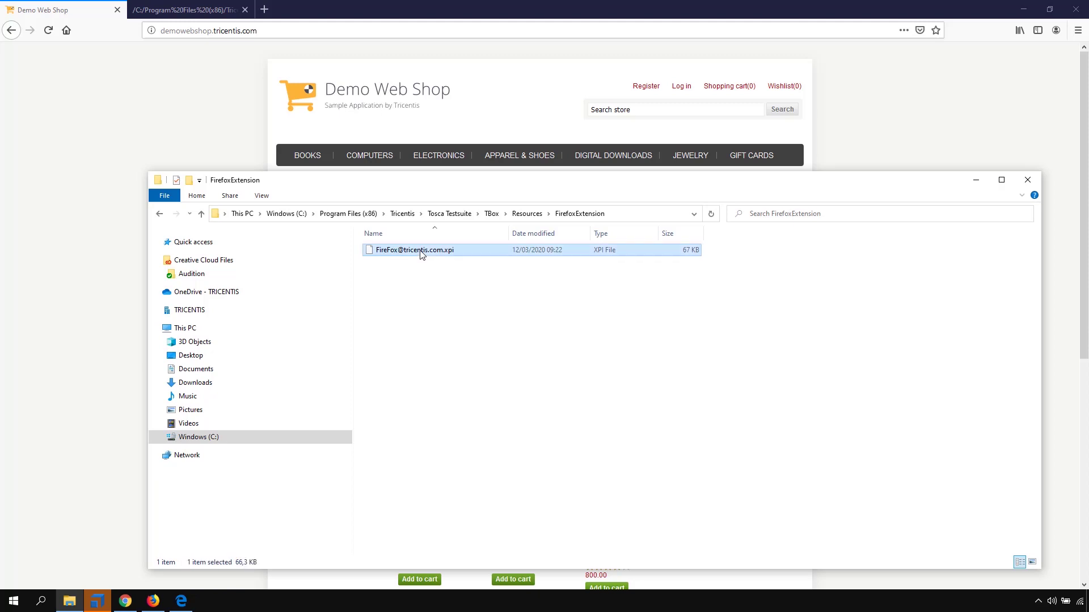
drag(413, 255, 262, 15)
click(976, 180)
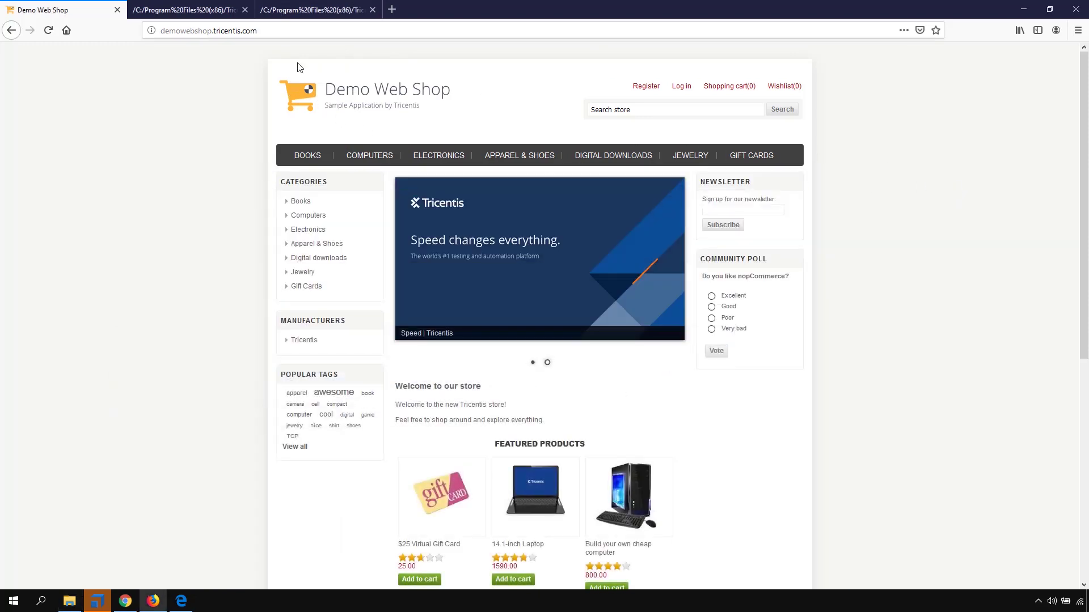
- Add Tosca Automation Extension for Firefox from the loaded XPI file and acknowledge the installation notice
click(306, 11)
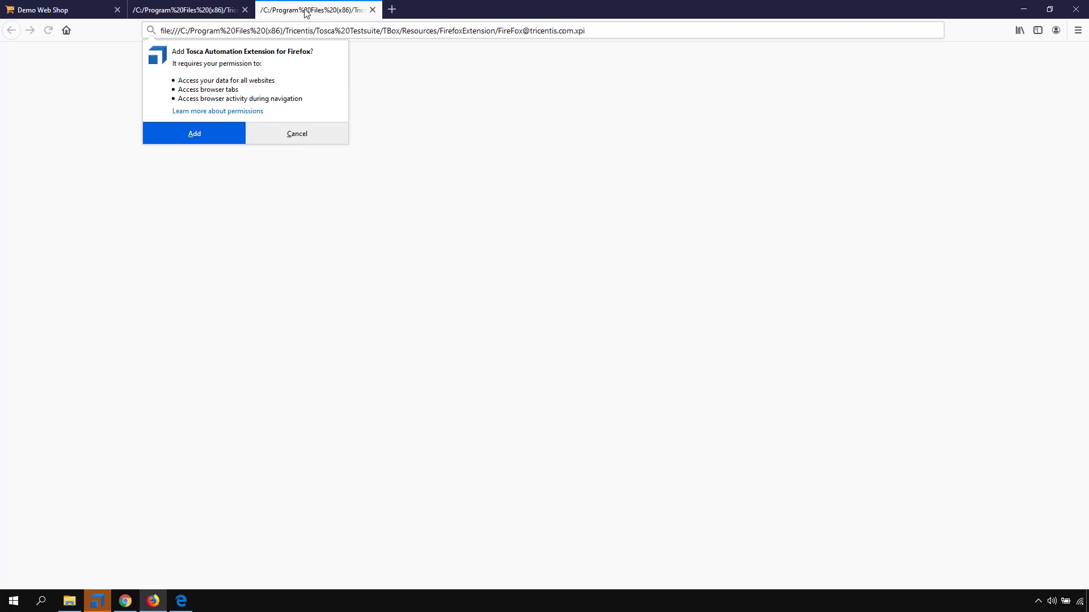
click(221, 131)
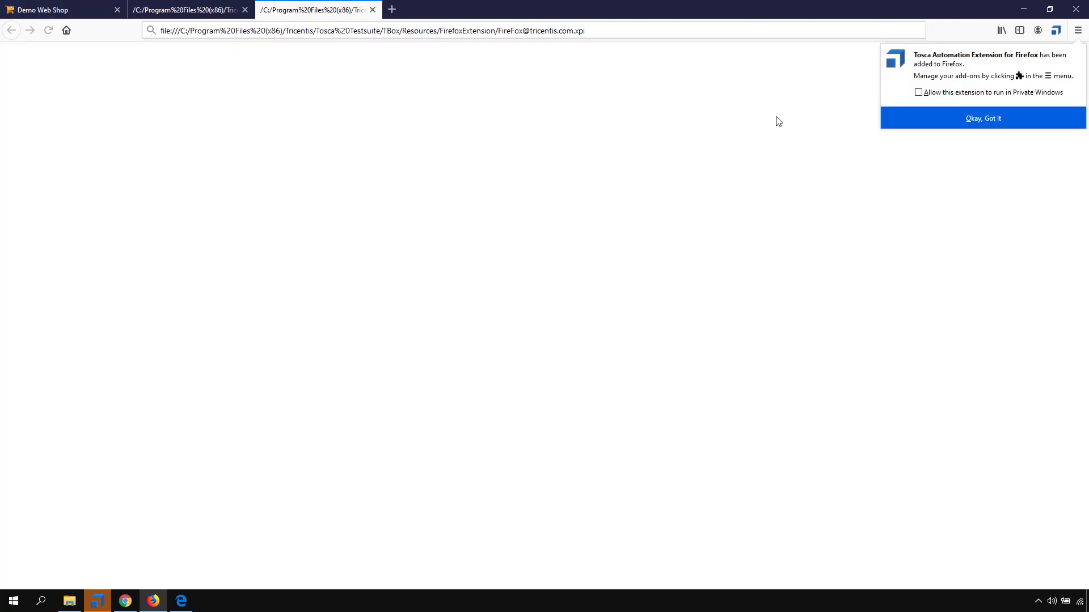
click(948, 116)
- Check the newly added Tosca extension's status in Firefox and switch back to Tosca Commander
click(1054, 35)
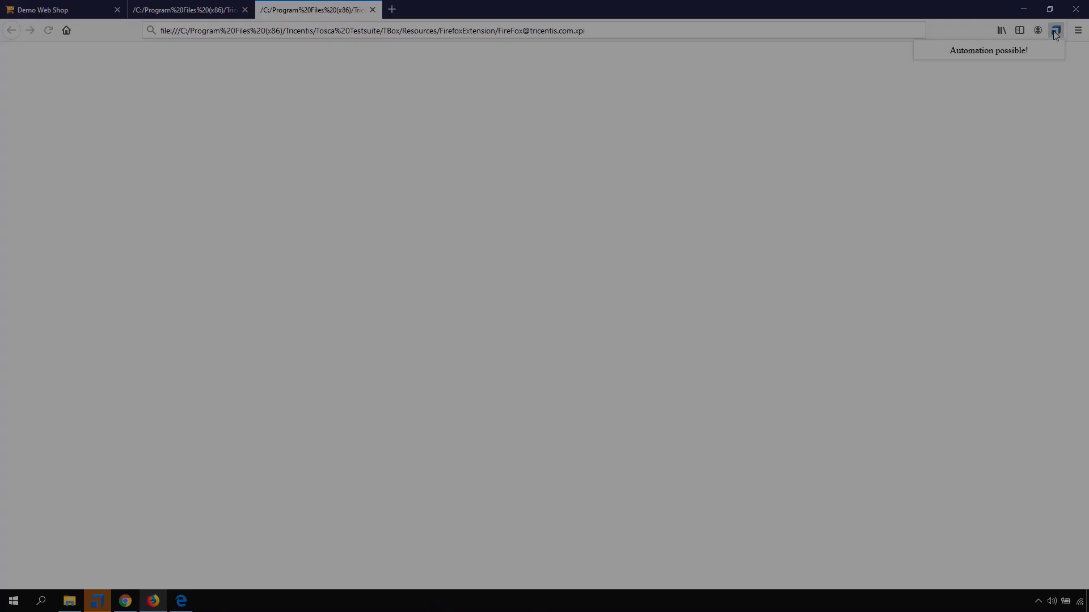
click(100, 603)
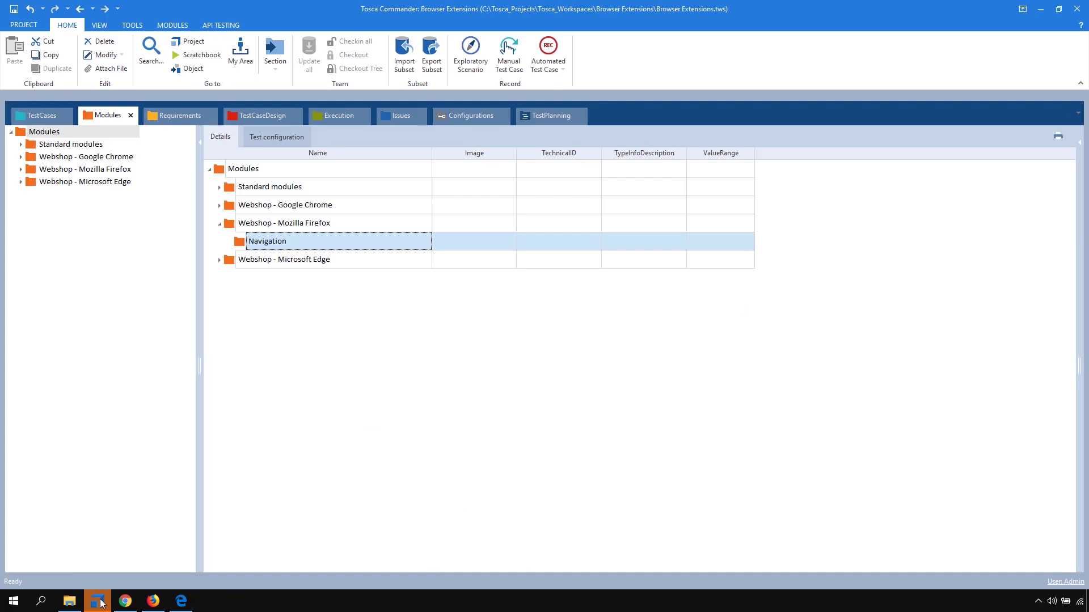
- Start a scan from the Navigation folder under Webshop - Mozilla Firefox and choose the Firefox Demo Web Shop window as the application
right_click(238, 241)
mouse_move(299, 307)
click(447, 309)
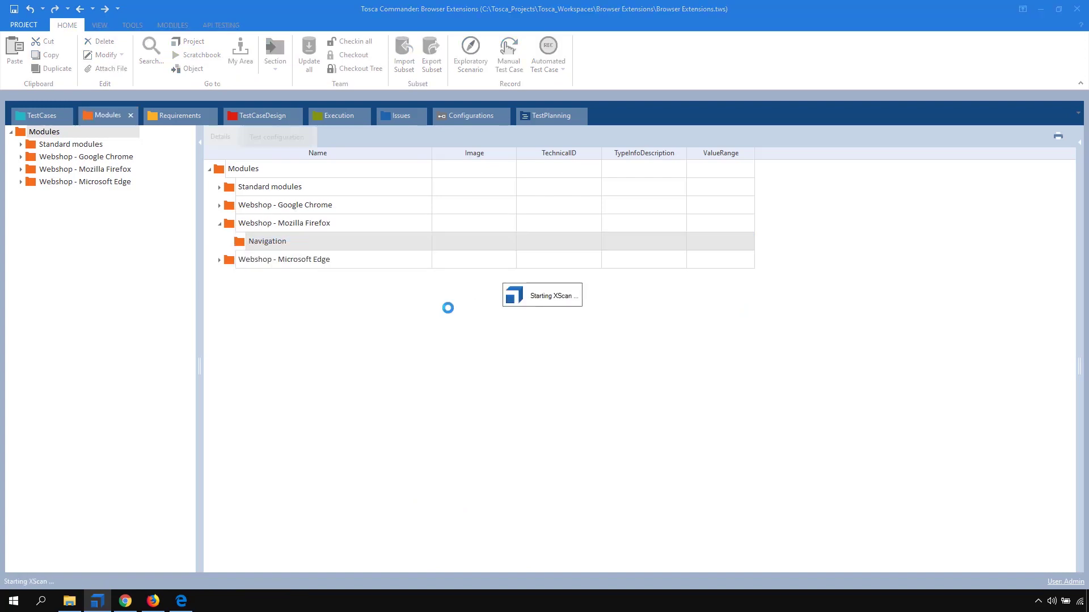
double_click(404, 251)
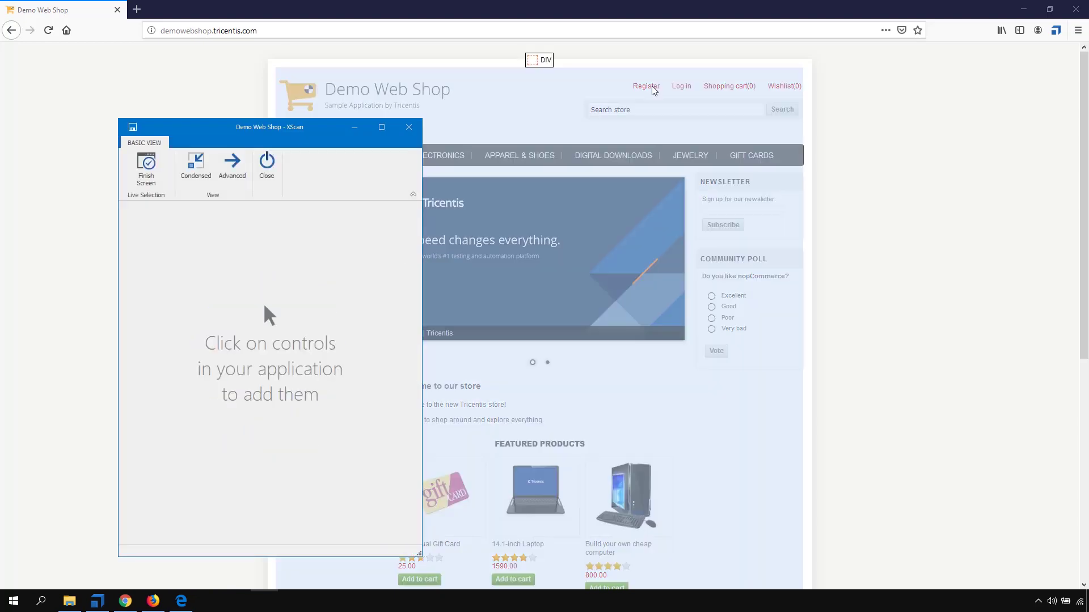
- Add the Register link, Log in link, newsletter email field and Subscribe button to the scan, and open the module name for editing
click(646, 86)
click(681, 86)
click(724, 223)
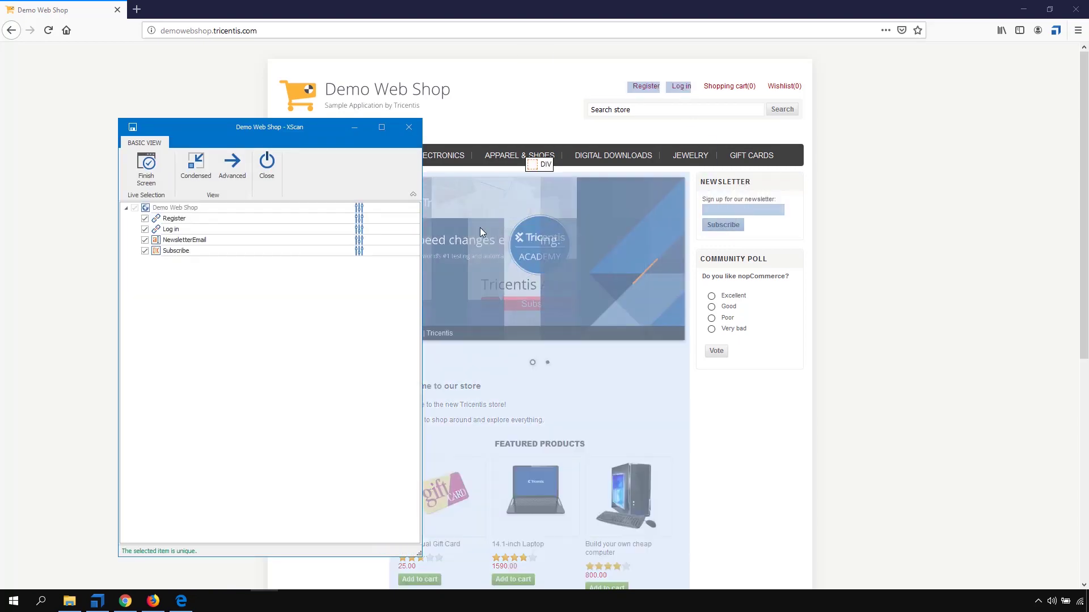
click(246, 208)
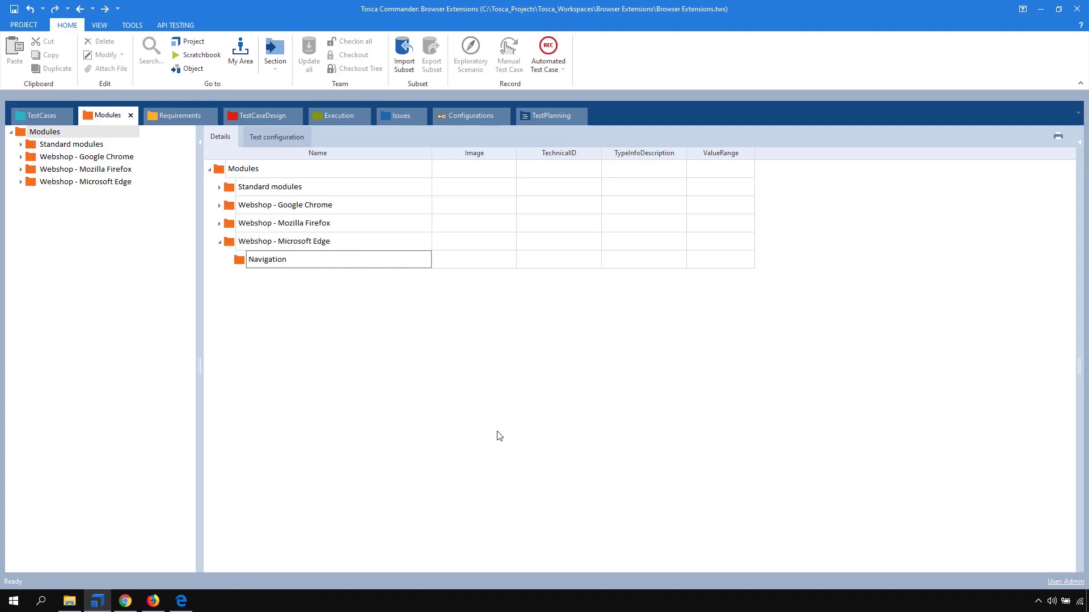
- Switch to Microsoft Edge and open about:flags in a new tab
click(181, 600)
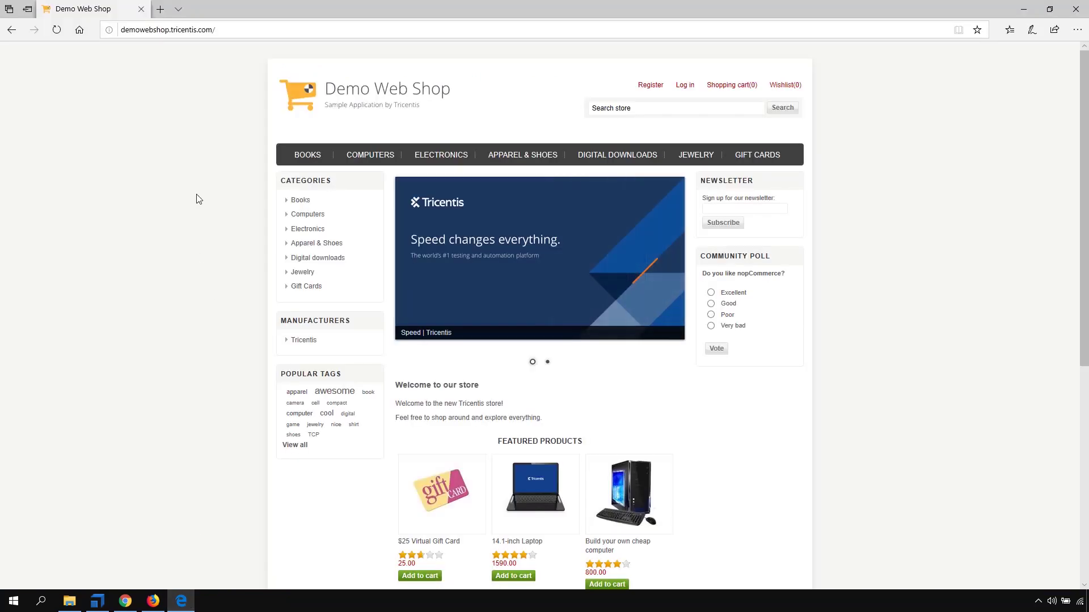
click(160, 10)
text(about:)
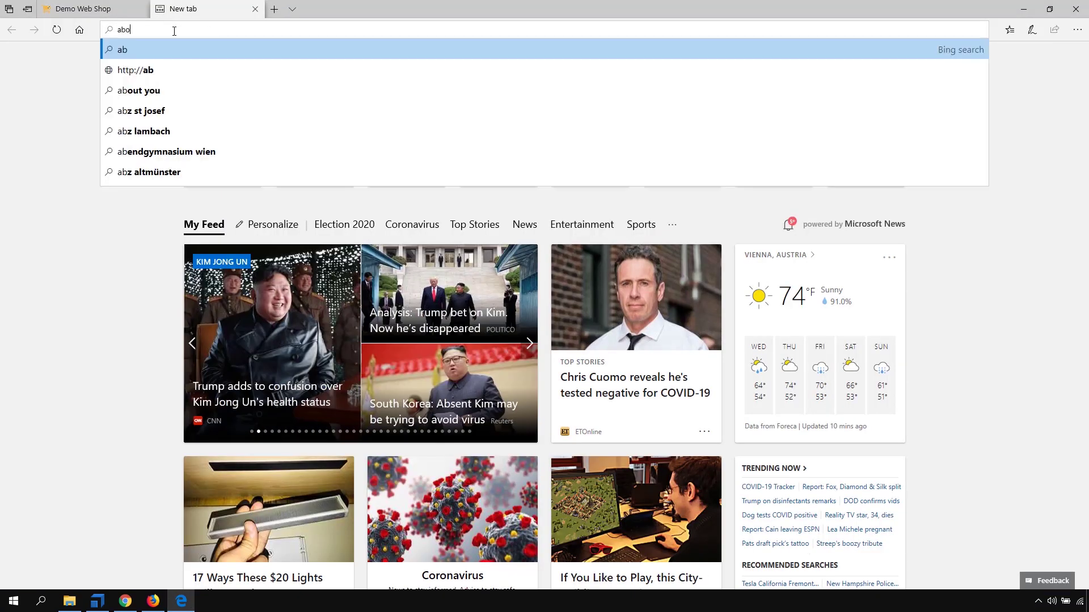
text(flags)
key(Return)
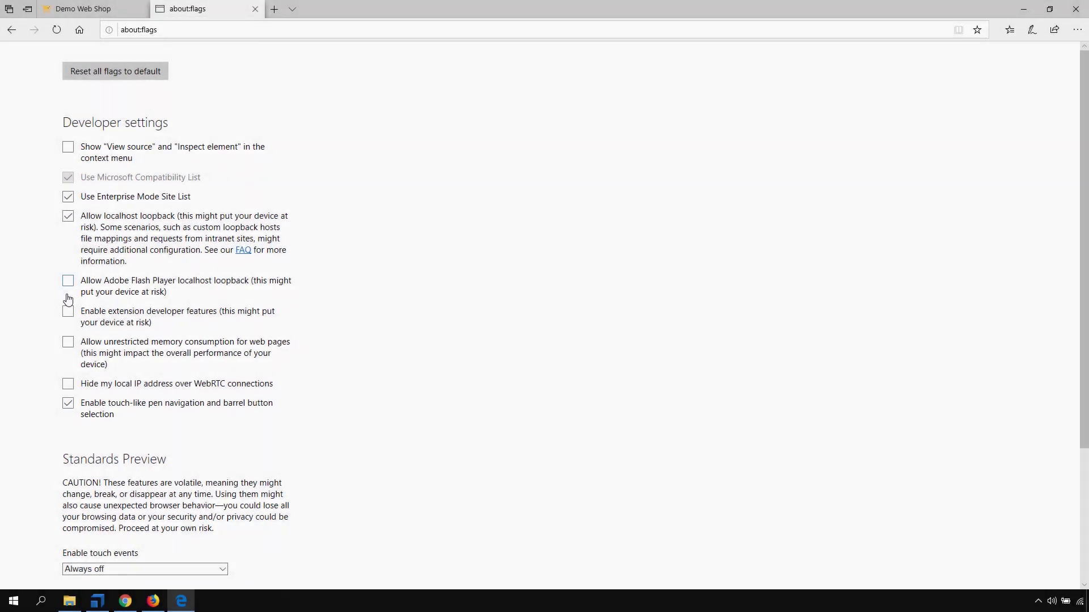
- Enable extension developer features in Edge's developer settings and close the browser with all its tabs
click(68, 312)
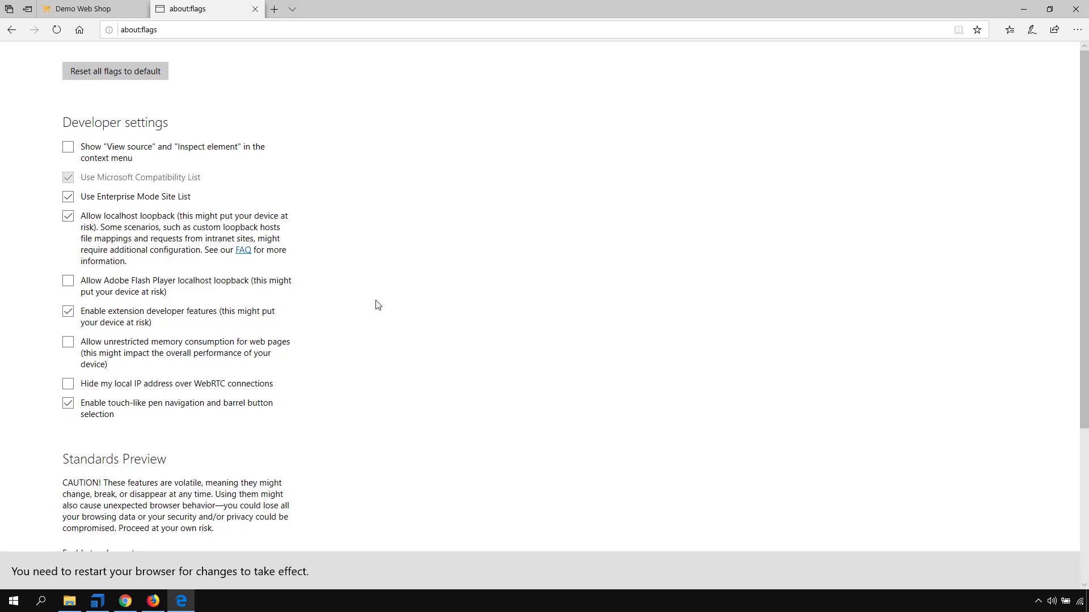
click(1076, 9)
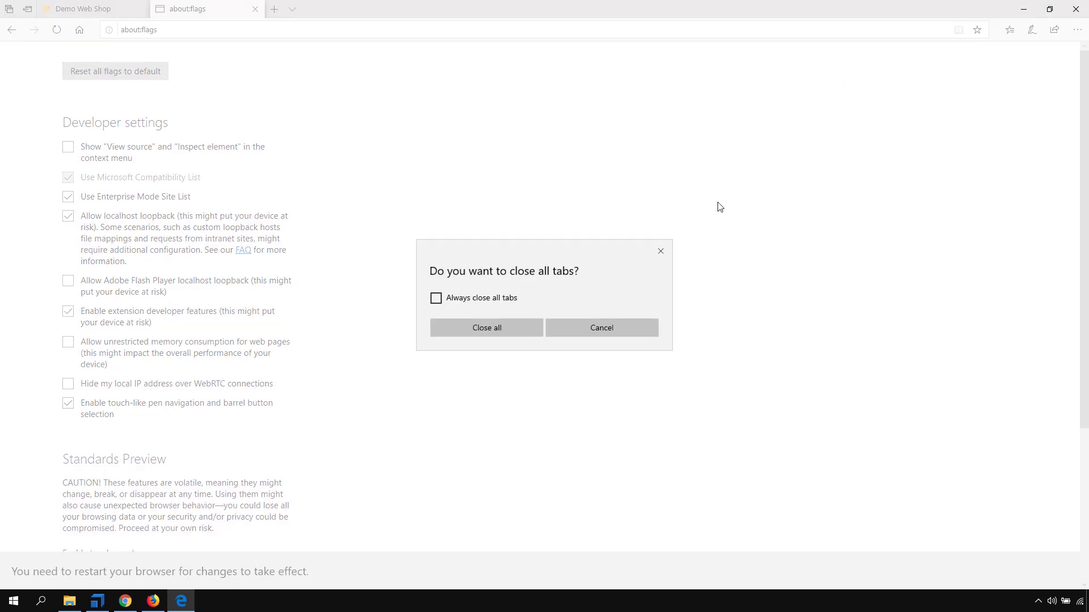
click(505, 327)
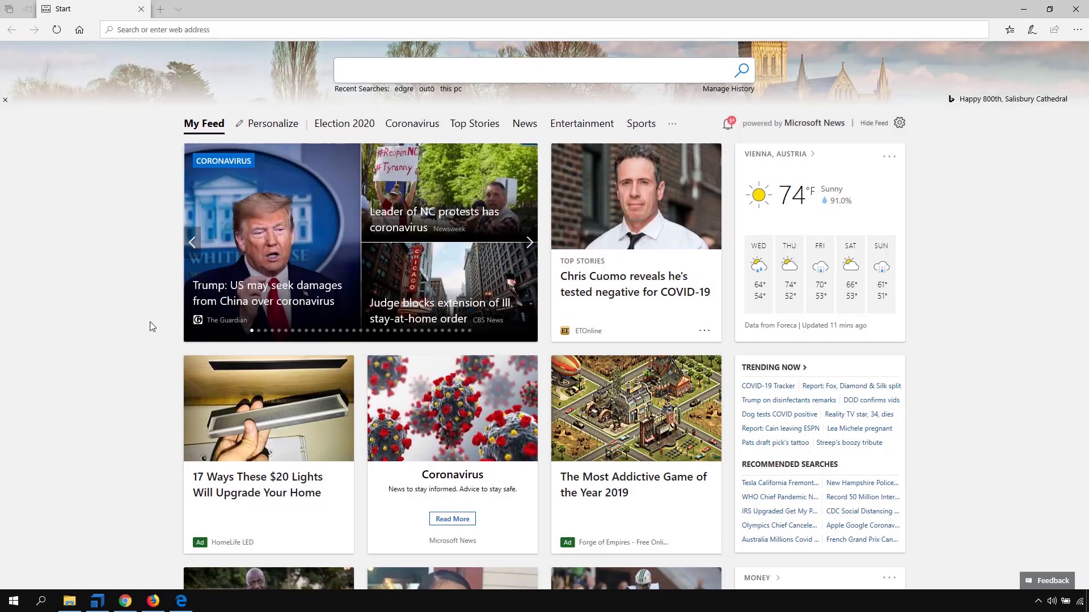
- Open Edge's extension list and start loading an extension from a local folder
click(1082, 33)
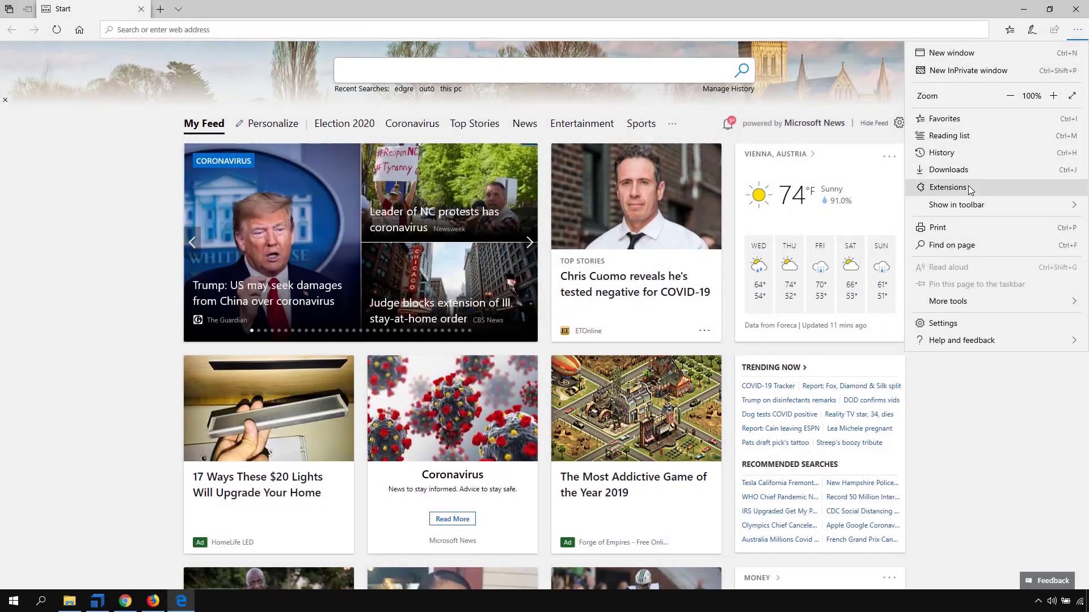
click(967, 186)
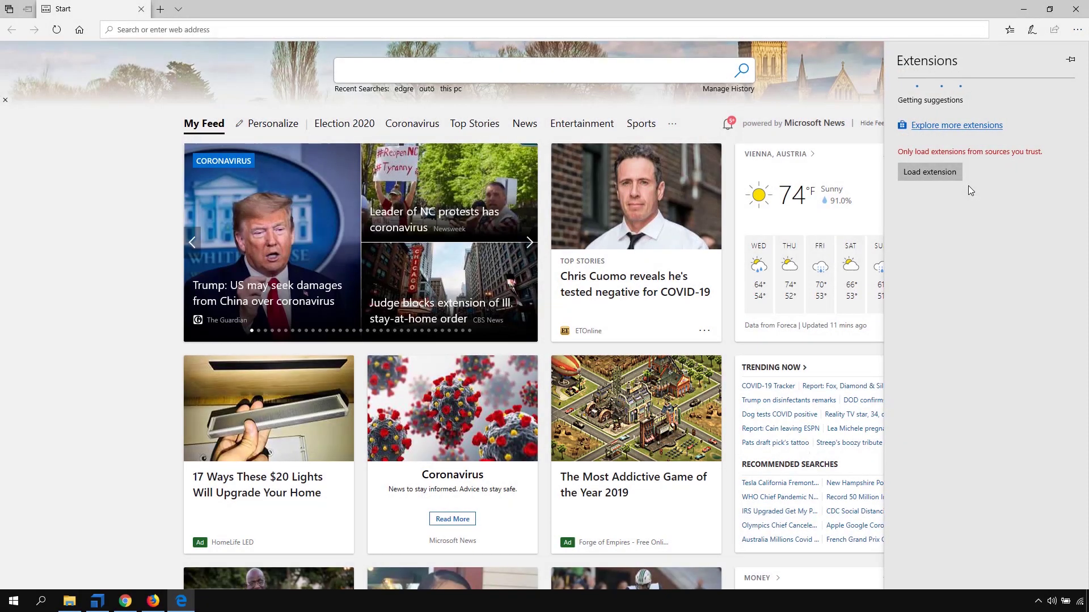
scroll(971, 272, down, 5)
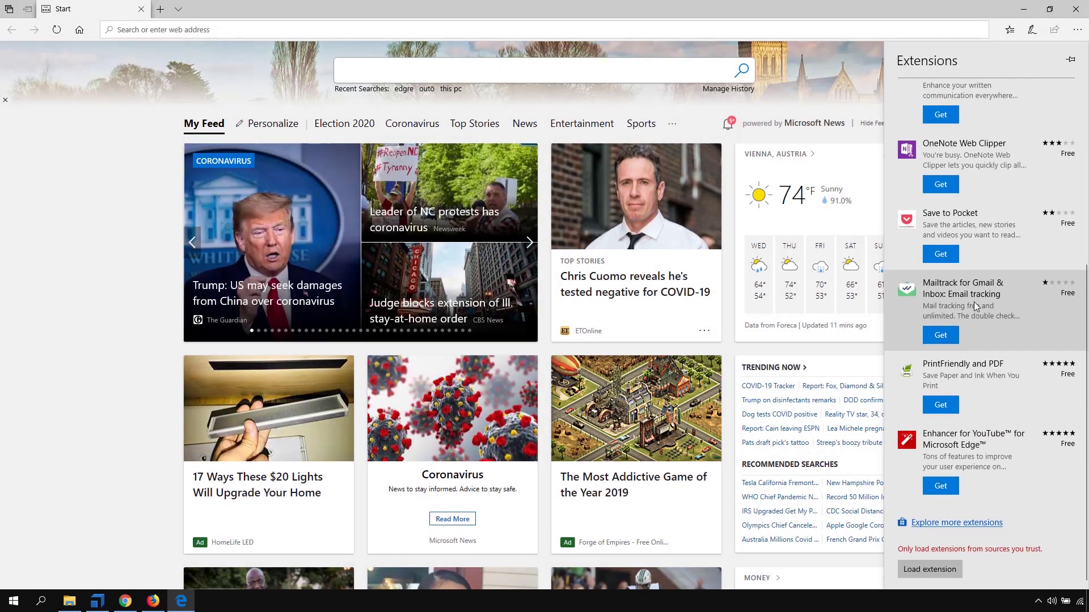
click(930, 569)
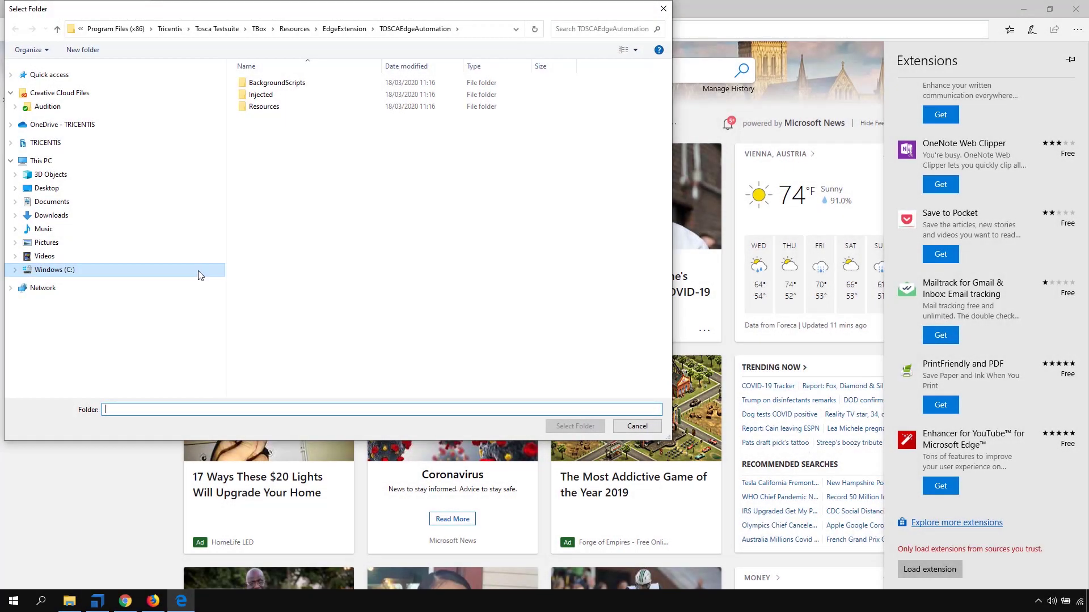
- Load the extension folder C:\Program Files (x86)\Tricentis\Tosca Testsuite\TBox\Resources\EdgeExtension\TOSCAEdgeAutomation into Edge
click(198, 270)
click(309, 167)
double_click(309, 168)
double_click(299, 202)
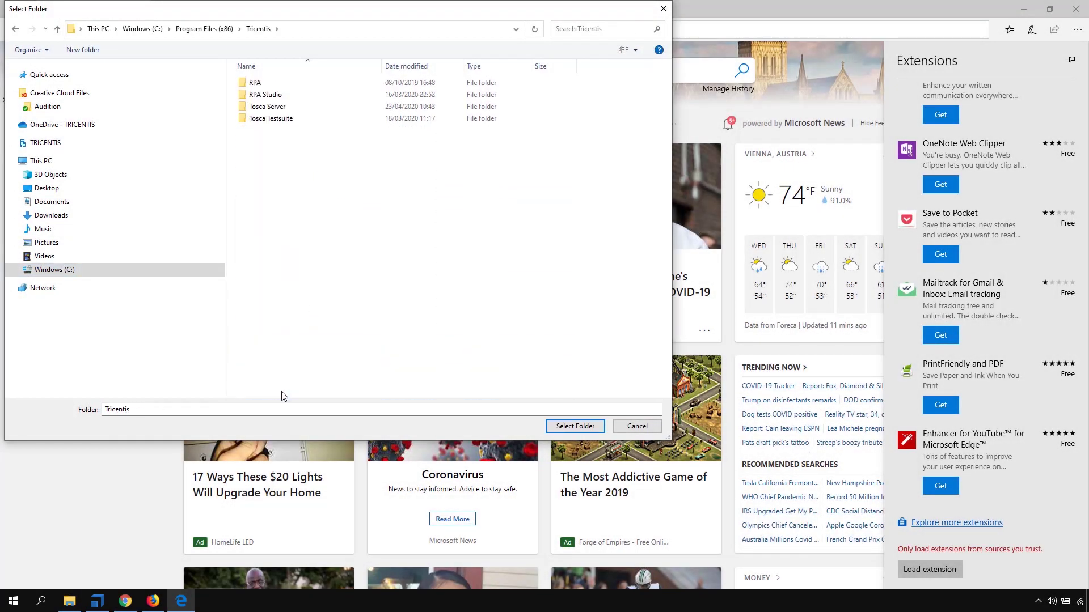
double_click(299, 119)
double_click(296, 132)
double_click(289, 345)
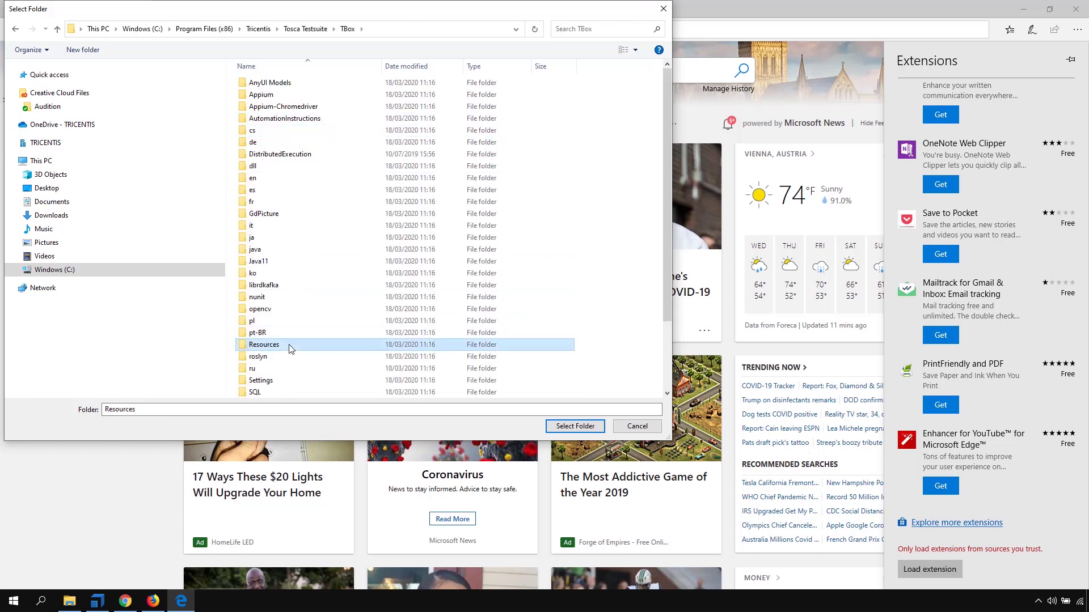
double_click(289, 106)
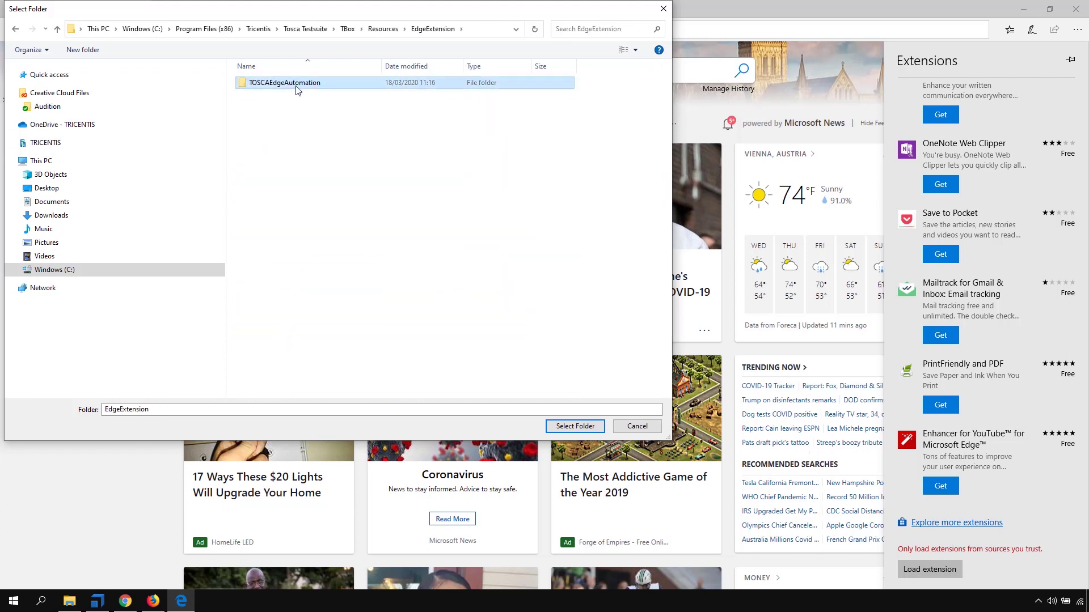
double_click(294, 84)
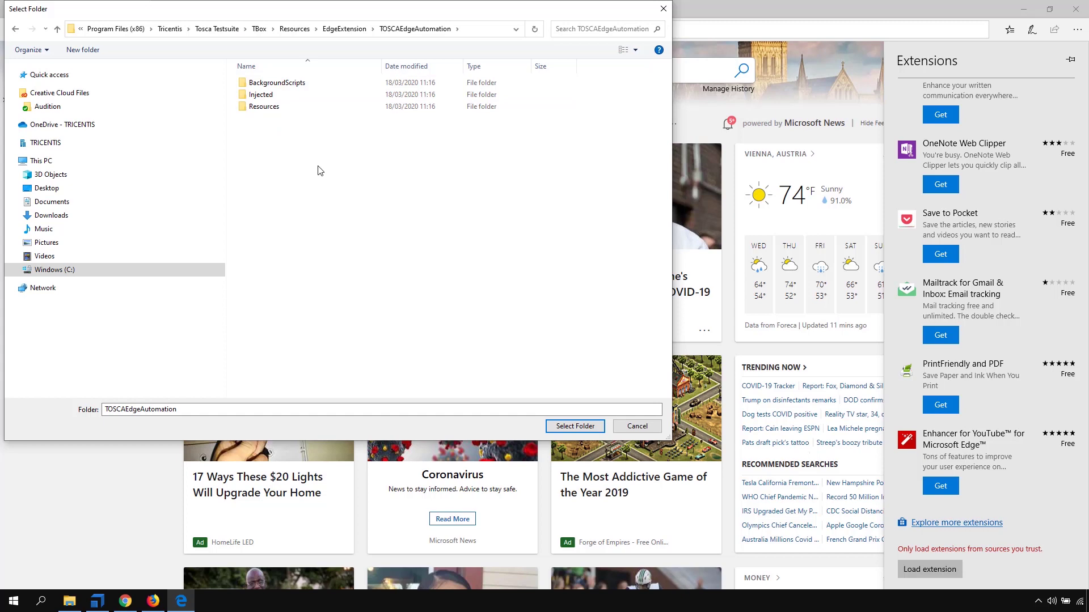
click(573, 426)
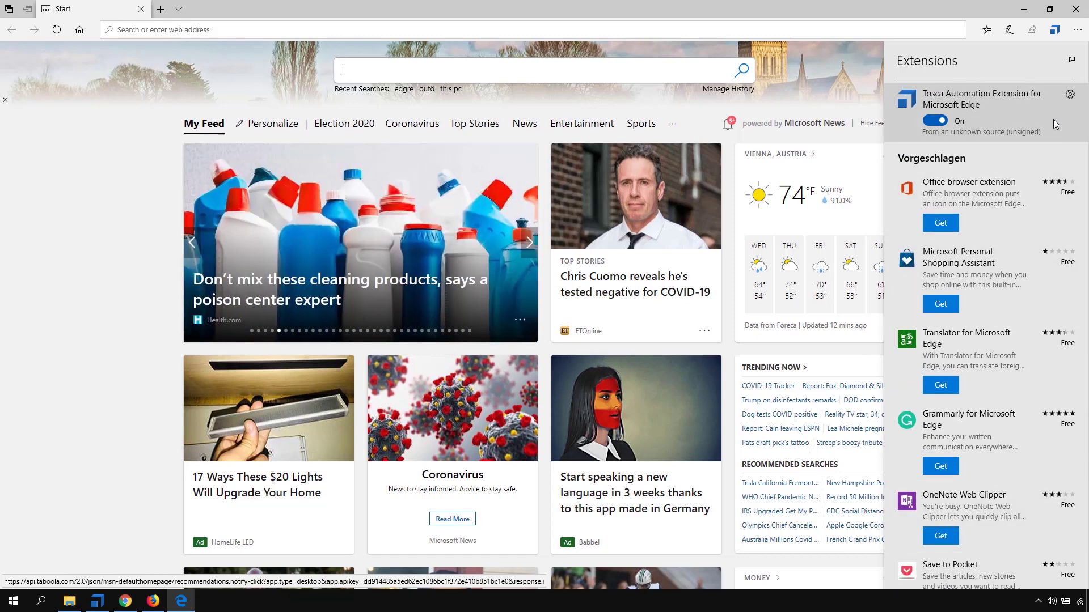
- Dismiss the extension list and close Edge
click(1053, 31)
click(1054, 33)
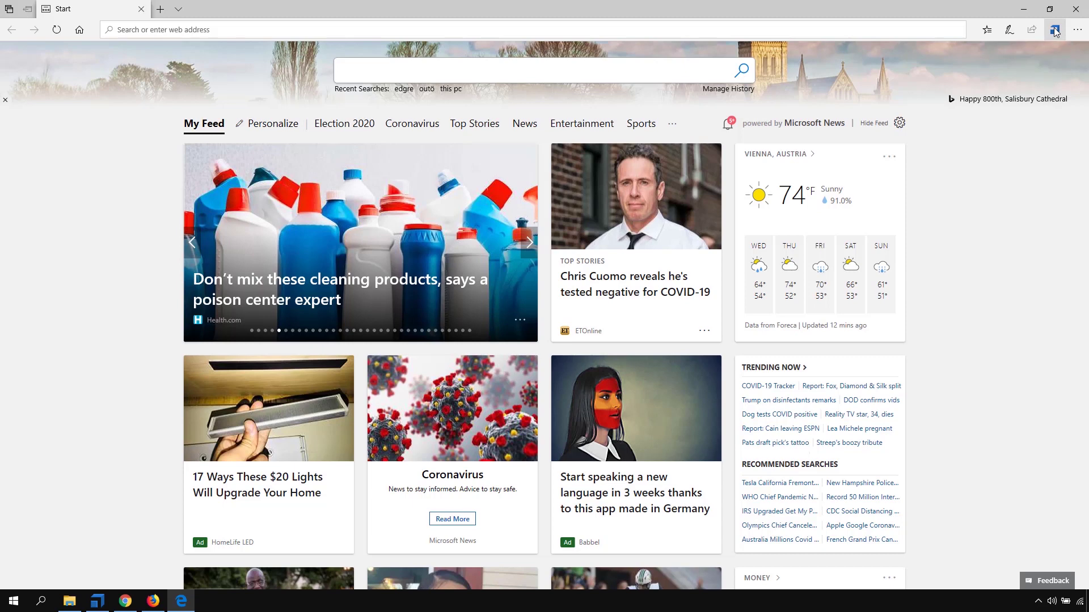
click(1079, 10)
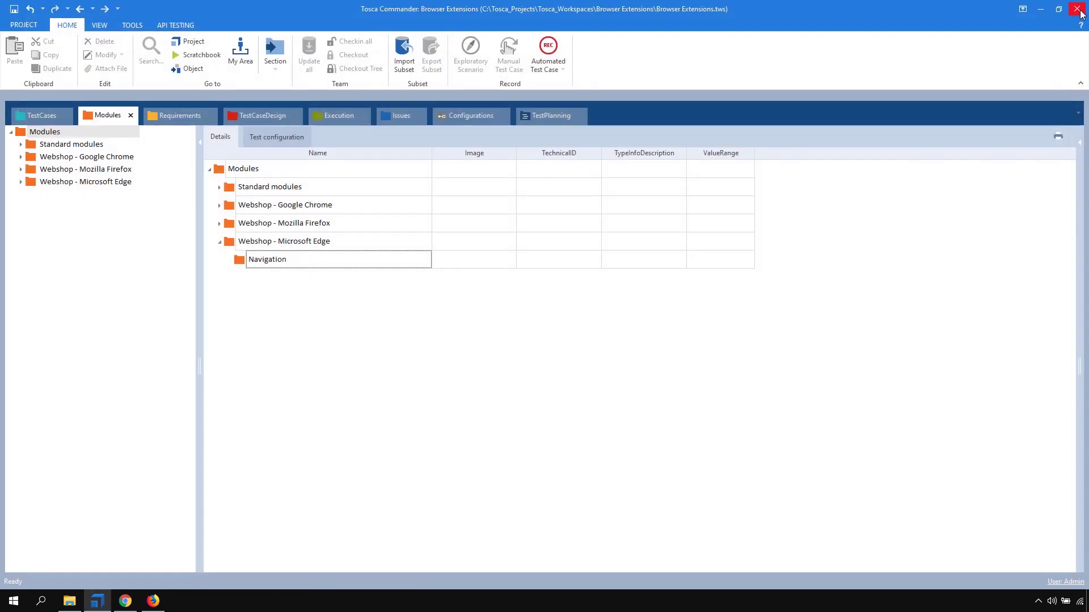
- Reopen Edge through a Windows search for "edge" and keep extensions from unknown sources turned off
click(50, 604)
text(edge)
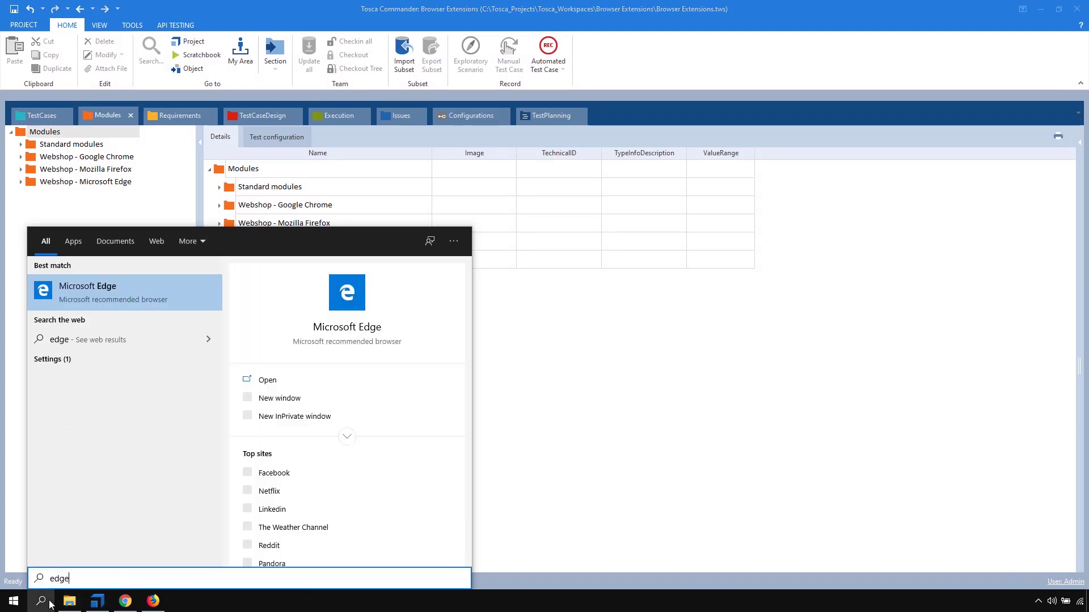
key(Return)
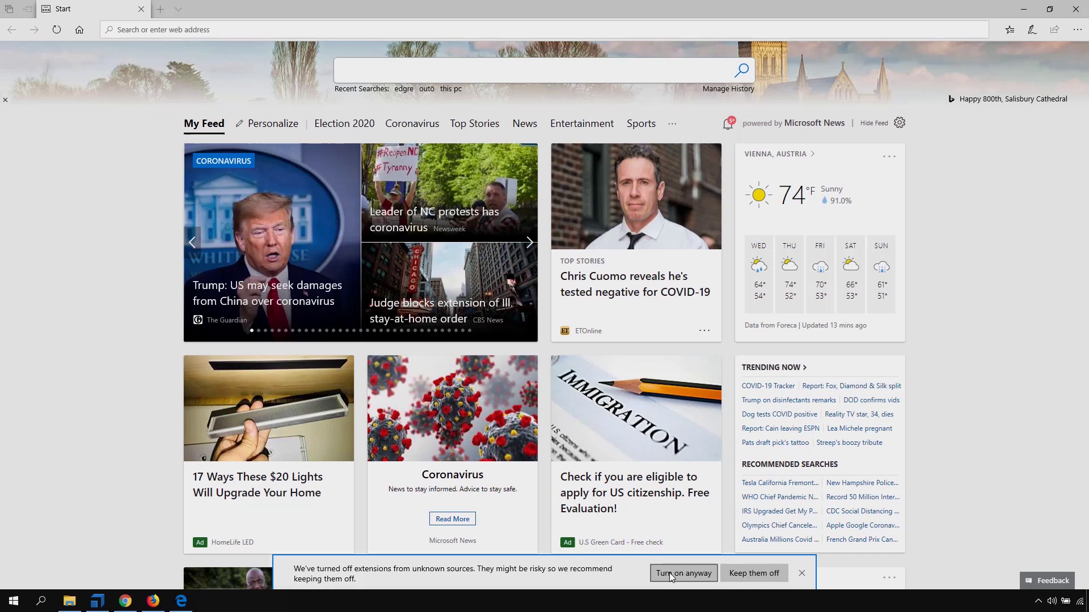
click(670, 573)
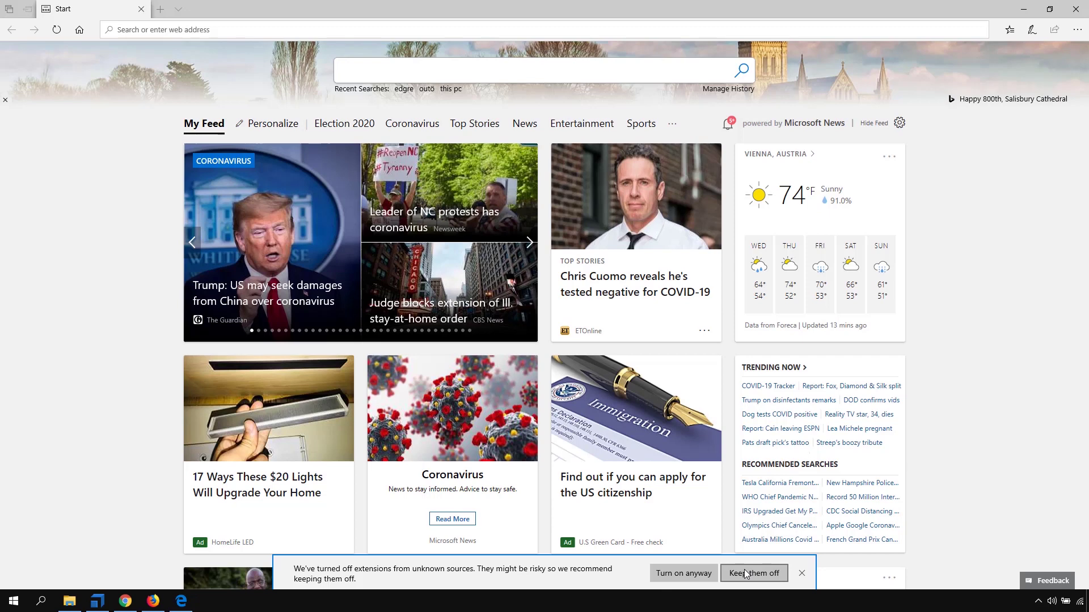
click(744, 574)
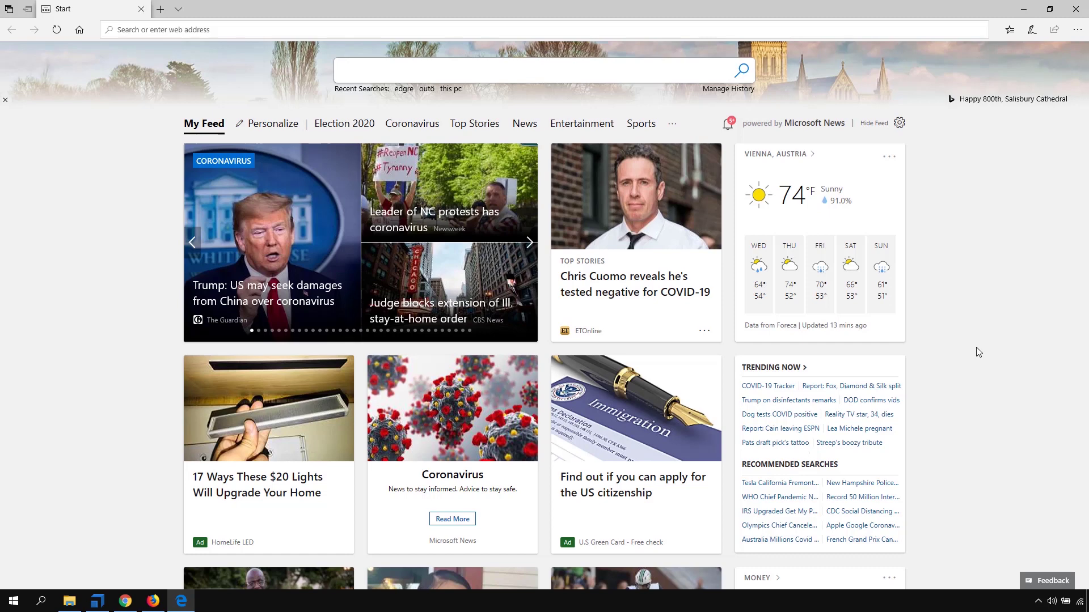
- Turn on Tosca Automation Extension for Microsoft Edge in the extension list and close the browser
click(1079, 30)
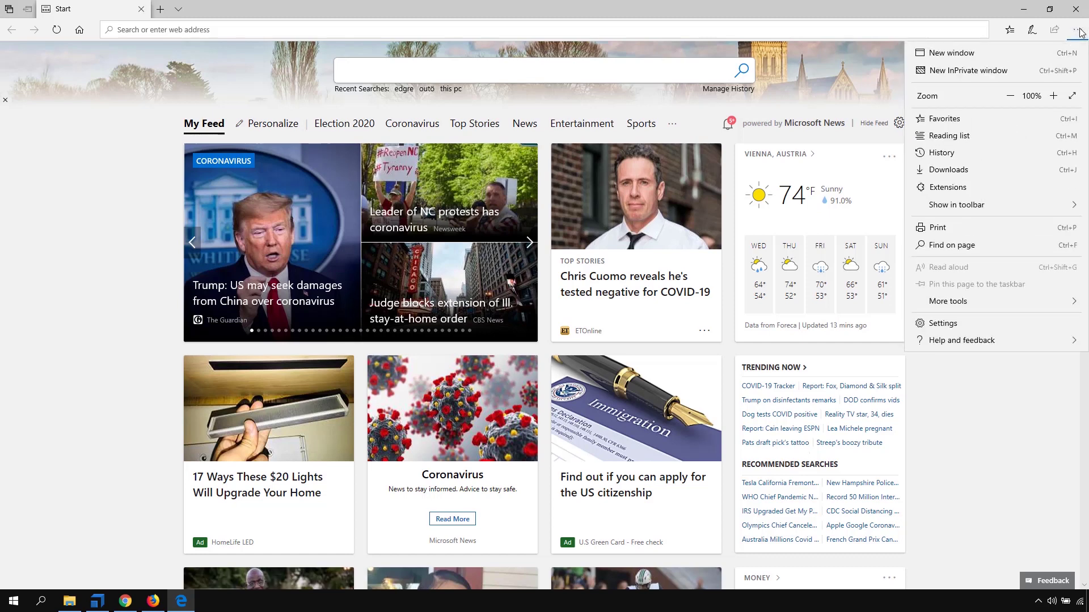
click(999, 187)
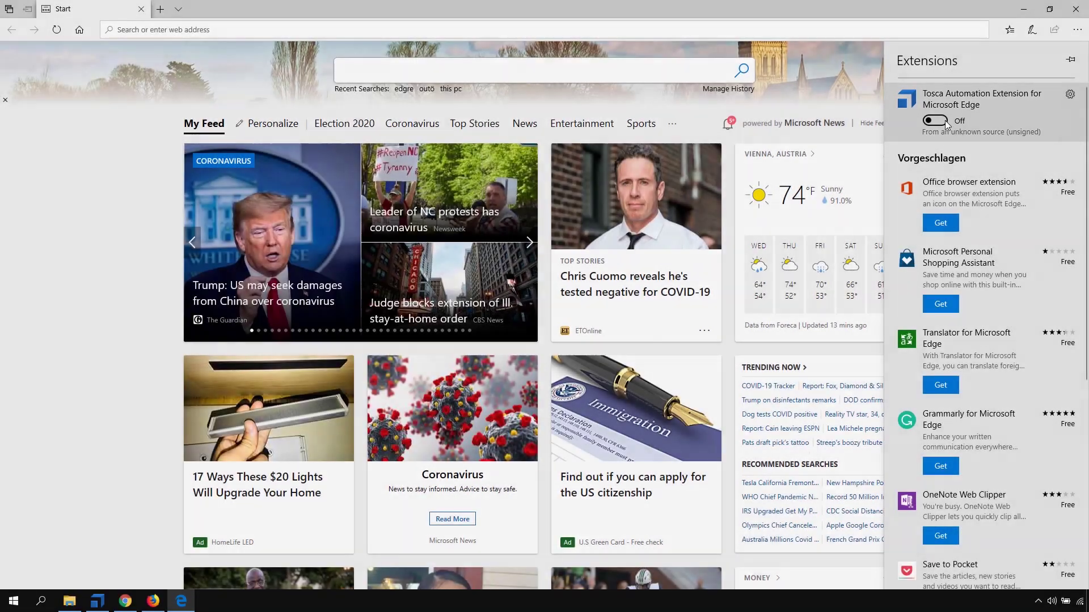
click(945, 122)
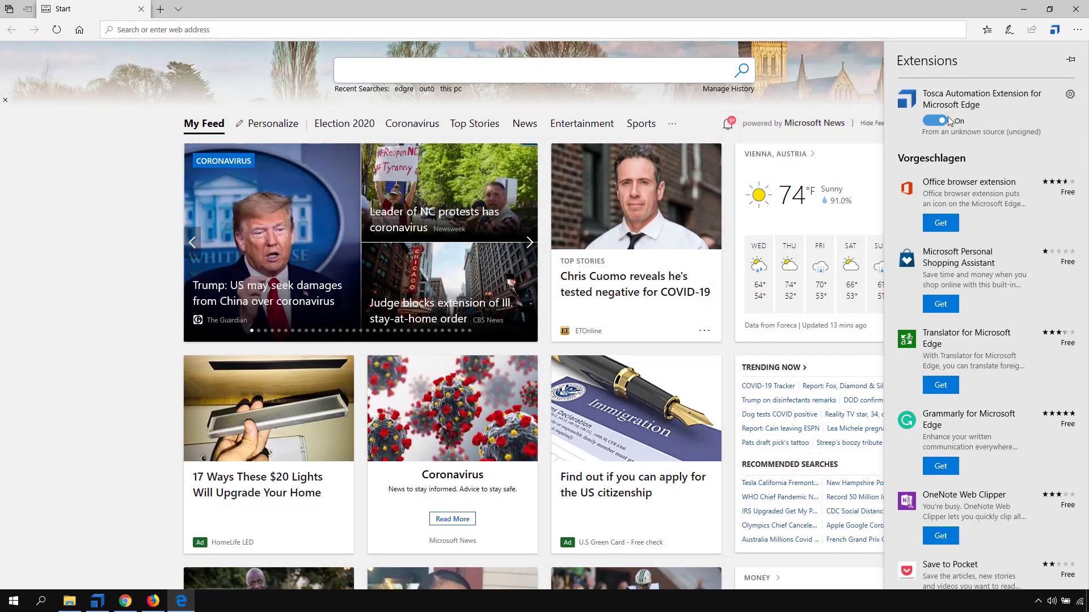
click(1076, 11)
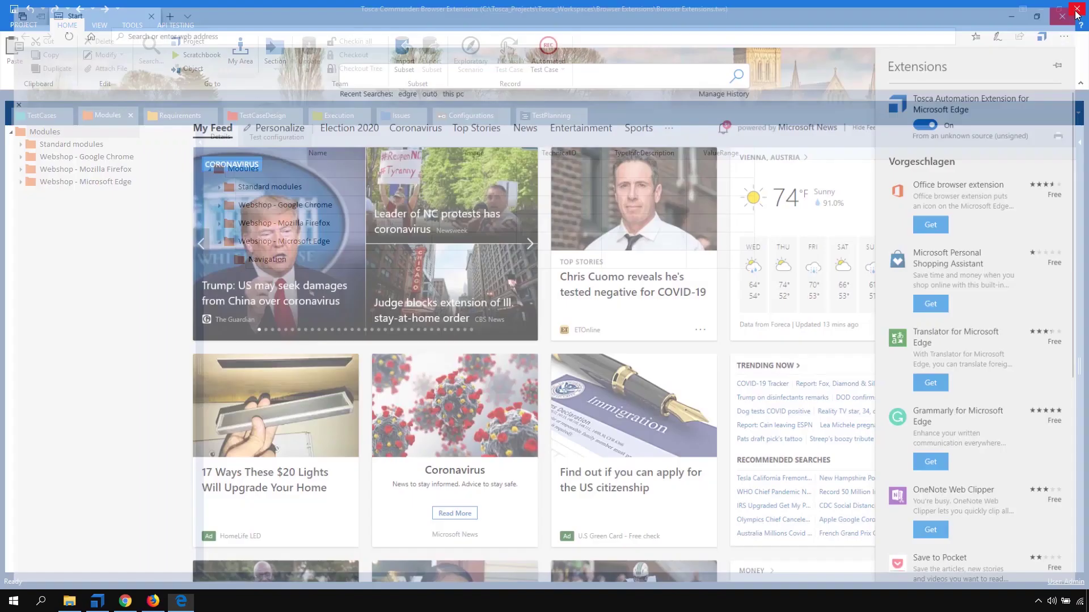
- Relaunch Edge through a Windows search for "edge" and turn on the extensions from unknown sources anyway
click(42, 603)
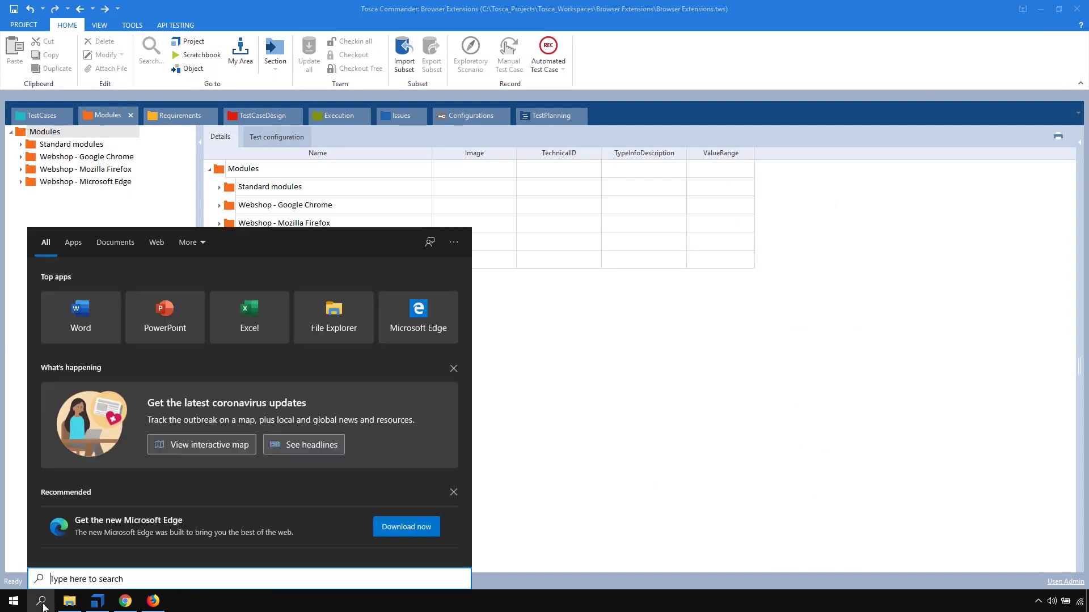
text(edge)
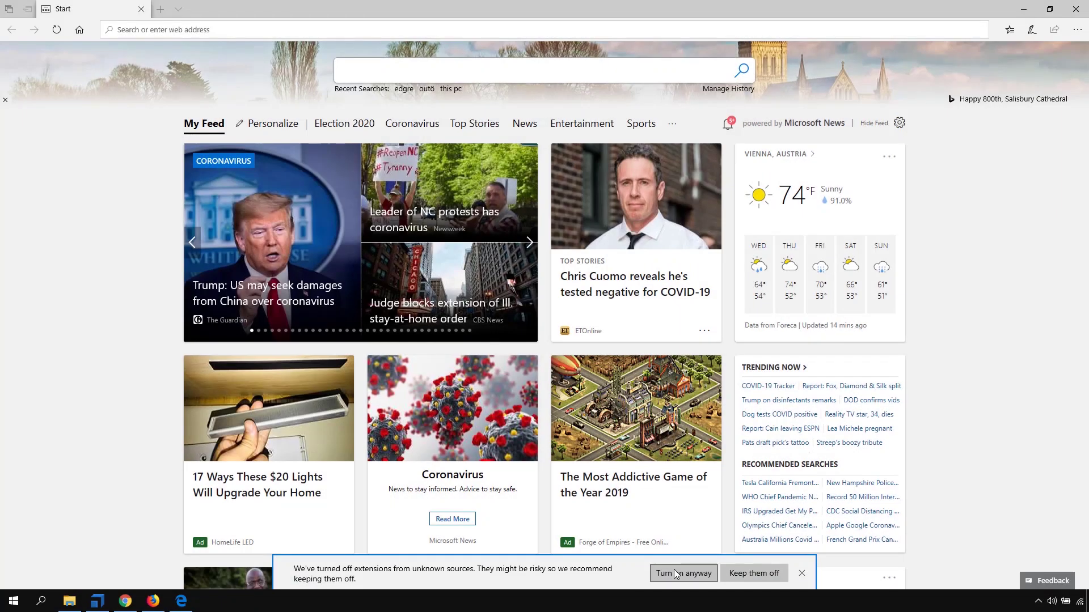
click(674, 570)
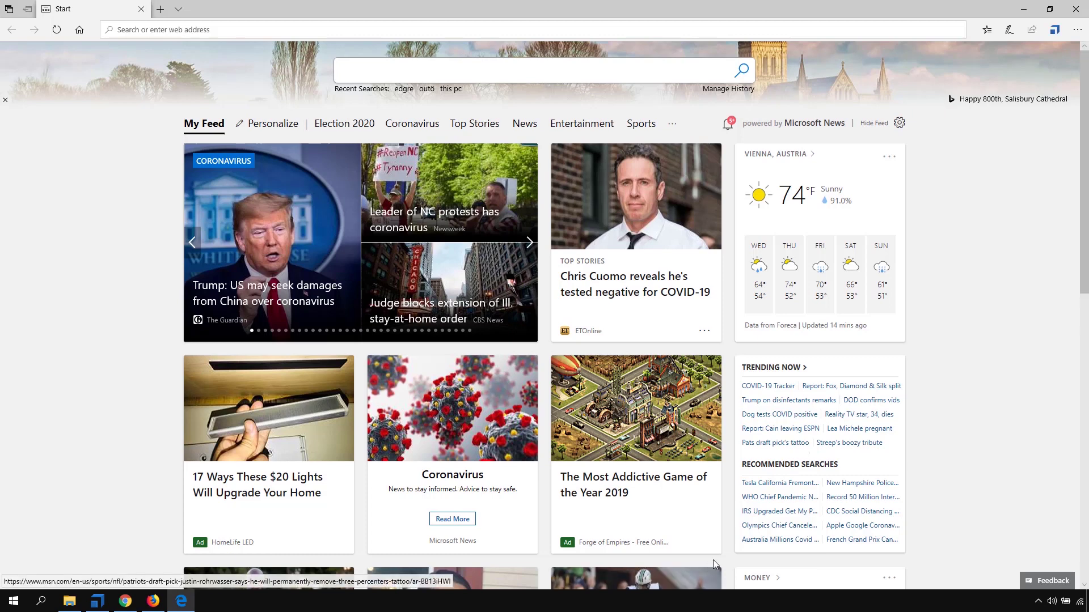
- Load demowebshop.tricentis.com in Edge
click(334, 26)
text(demowebshop.tricentis.com/)
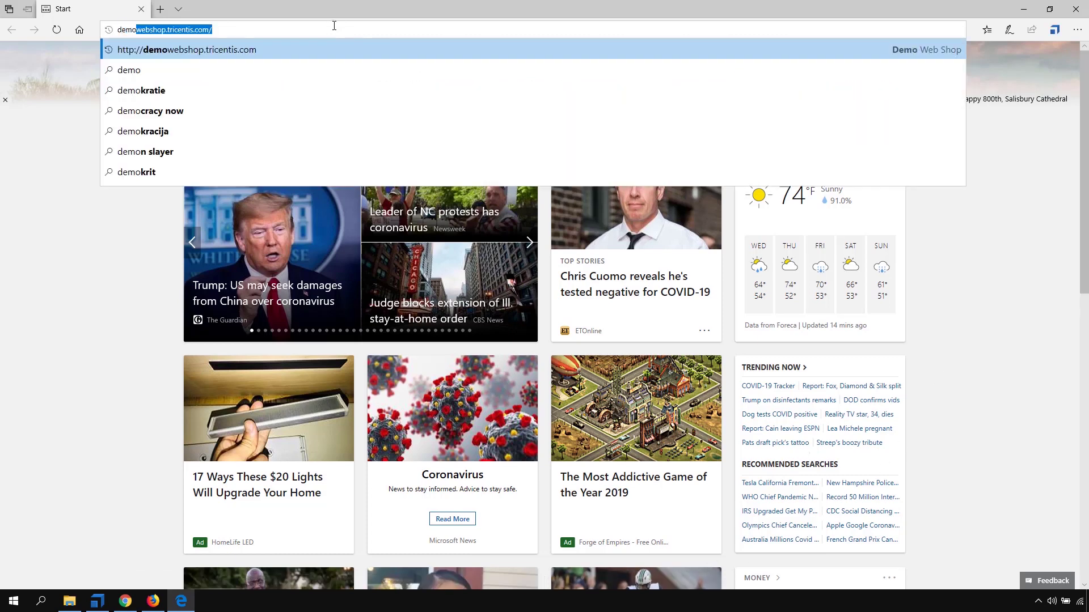
key(Return)
- Switch to Tosca Commander and scan the Edge Demo Web Shop window into the Navigation folder under Webshop - Microsoft Edge
click(97, 601)
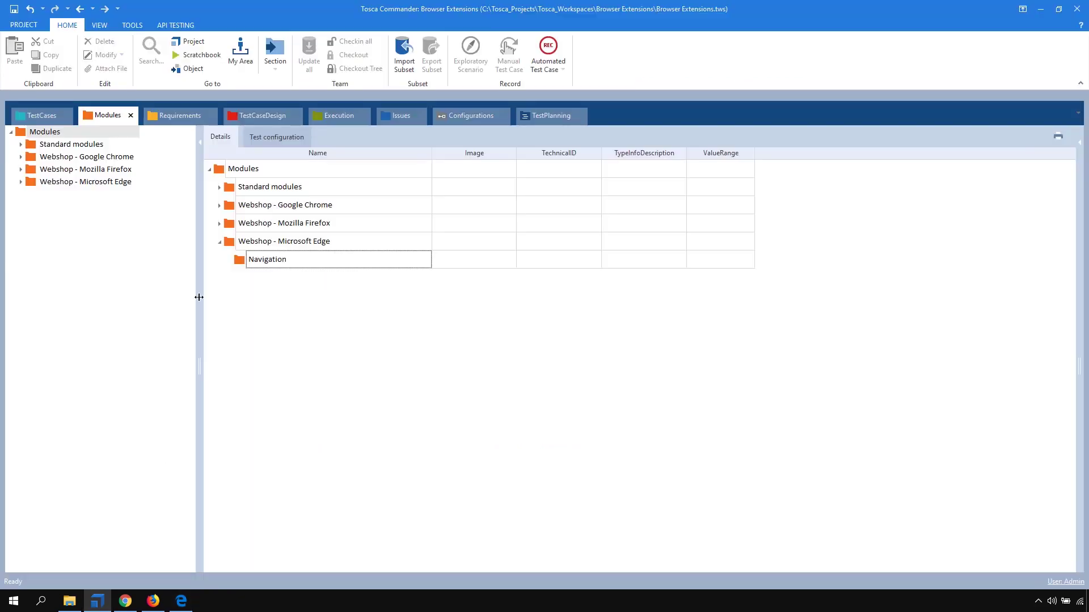
right_click(246, 261)
click(450, 325)
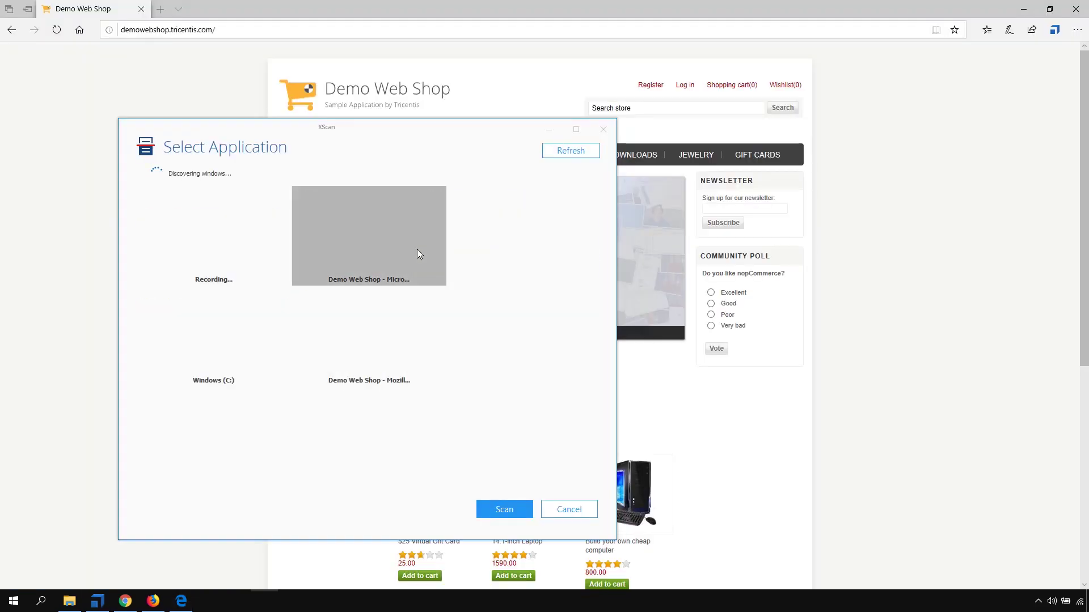
double_click(417, 250)
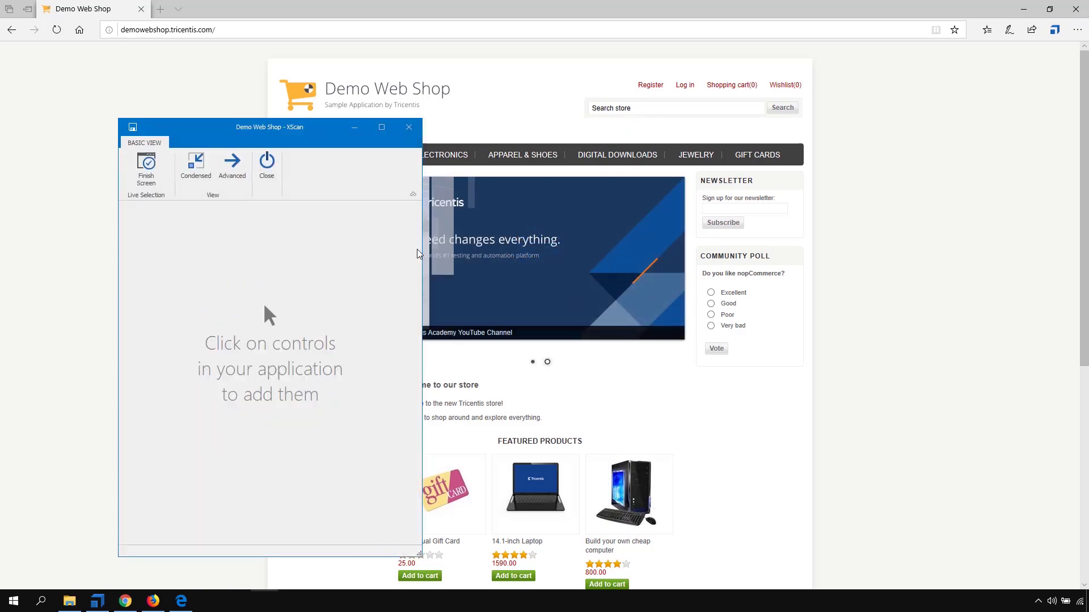
- Add Register, Log in, NewsletterEmail and Subscribe to the scan, save the module as "Login and Register" and close XScan
click(718, 229)
click(206, 208)
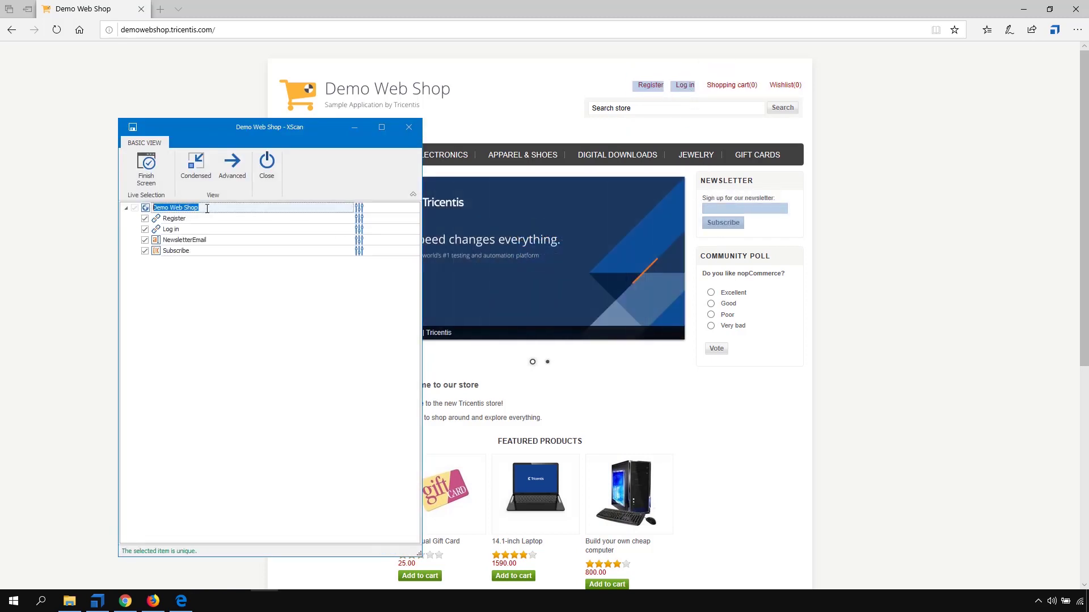
text(Login and Register)
click(146, 165)
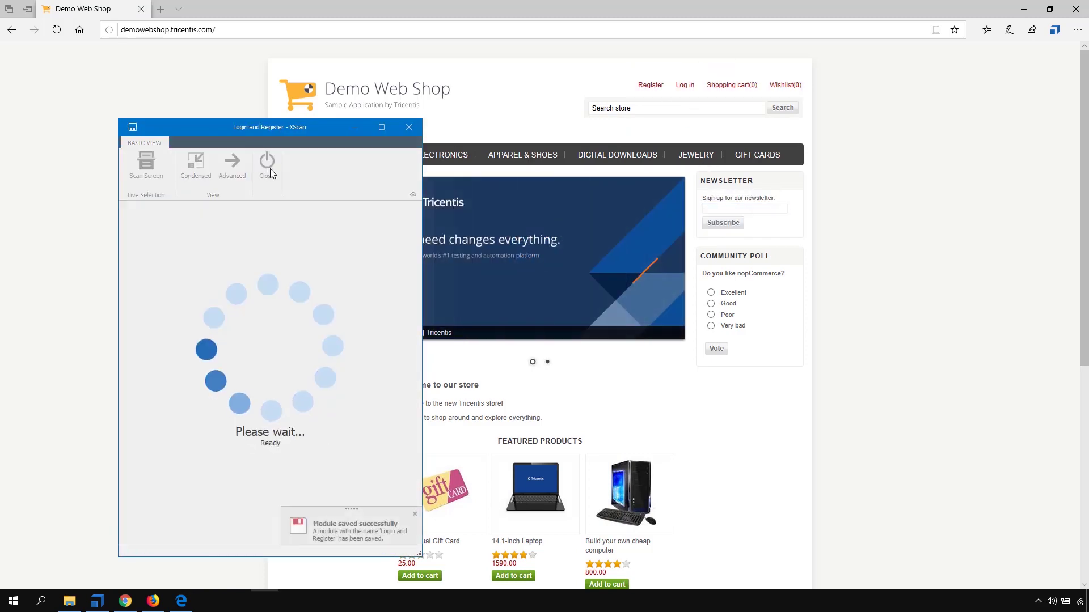
click(266, 165)
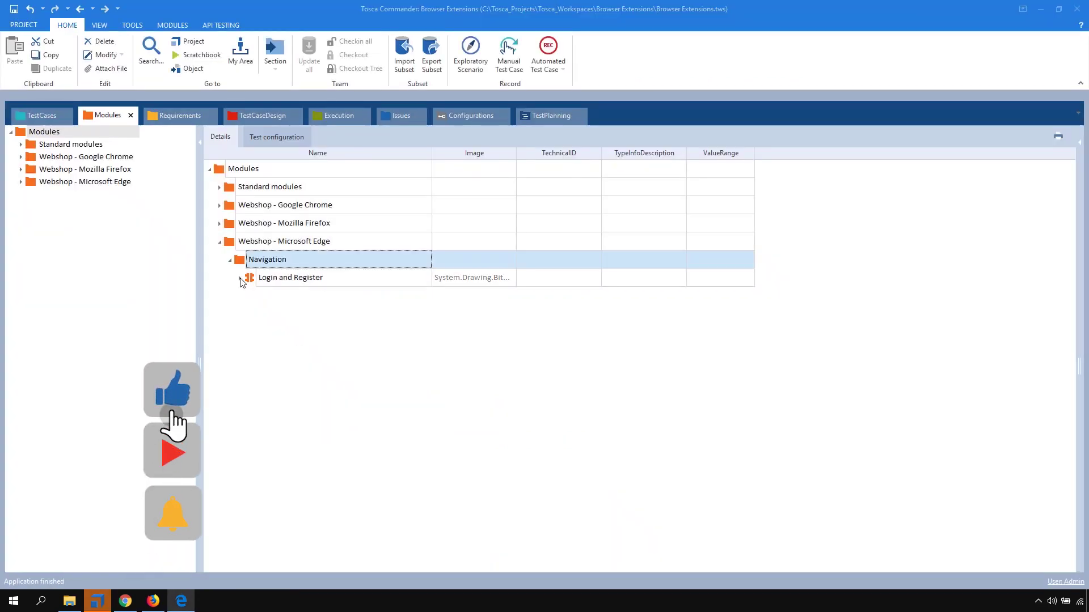